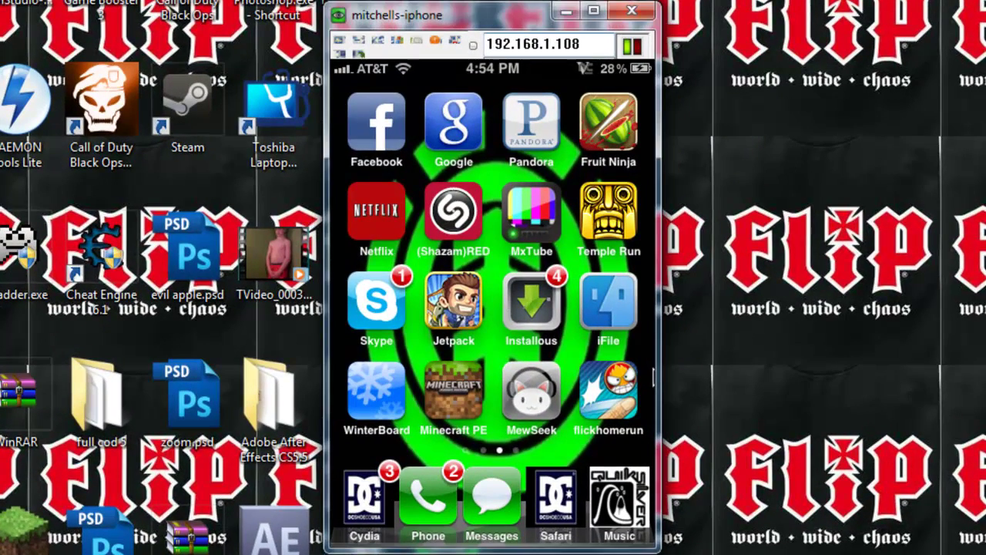
Search Installous for 'Angry birds space' and open Rovio's Angry Birds Space 1.2.0 page.
left_click(539, 306)
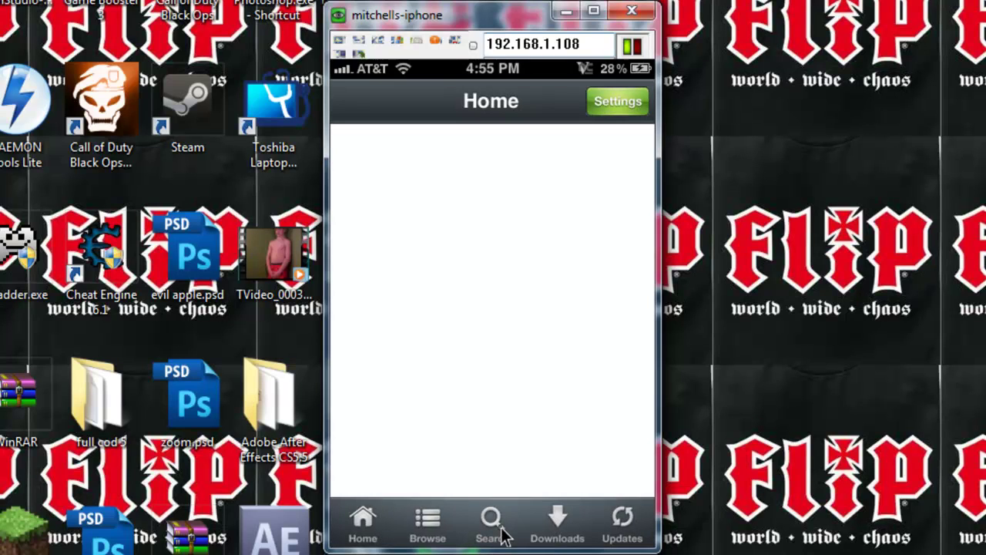
left_click(503, 534)
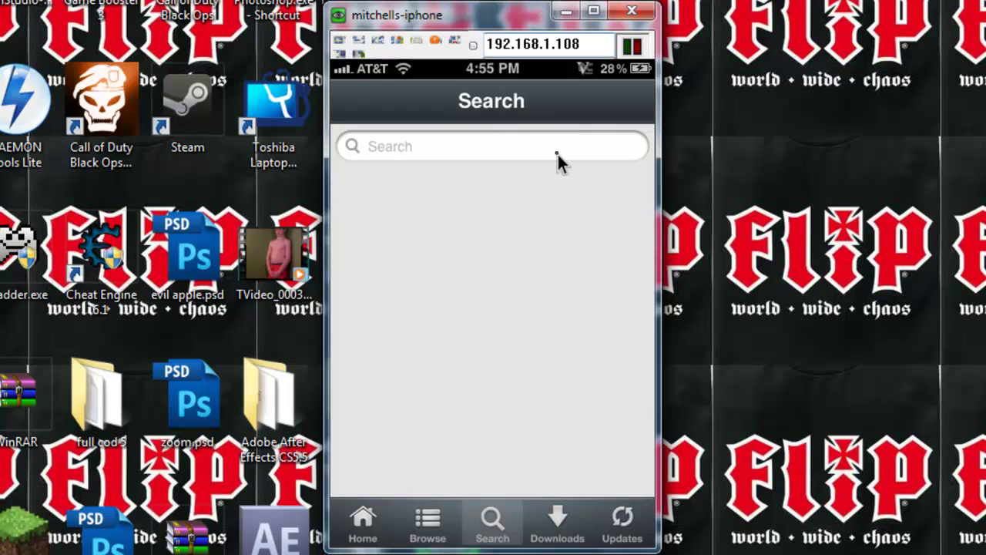
left_click(558, 153)
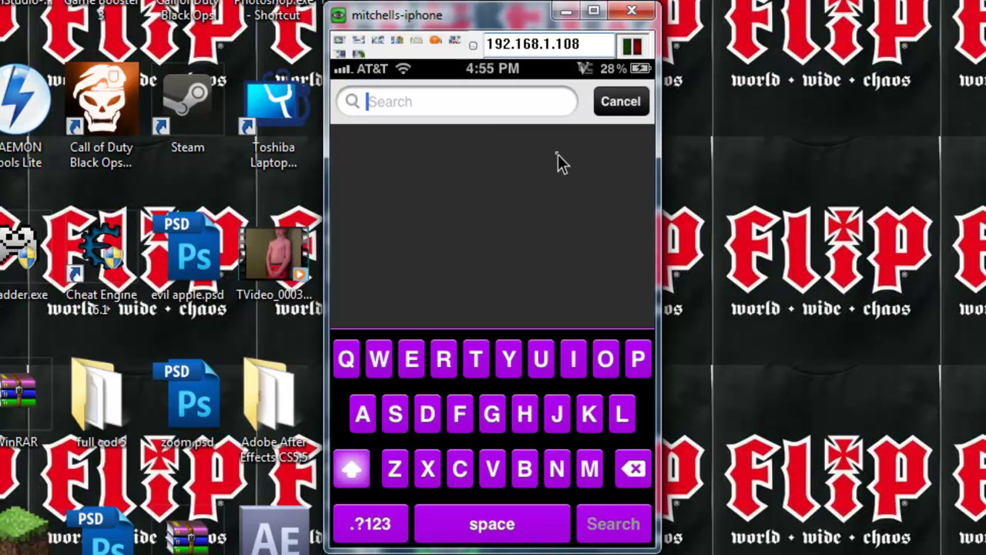
type("A")
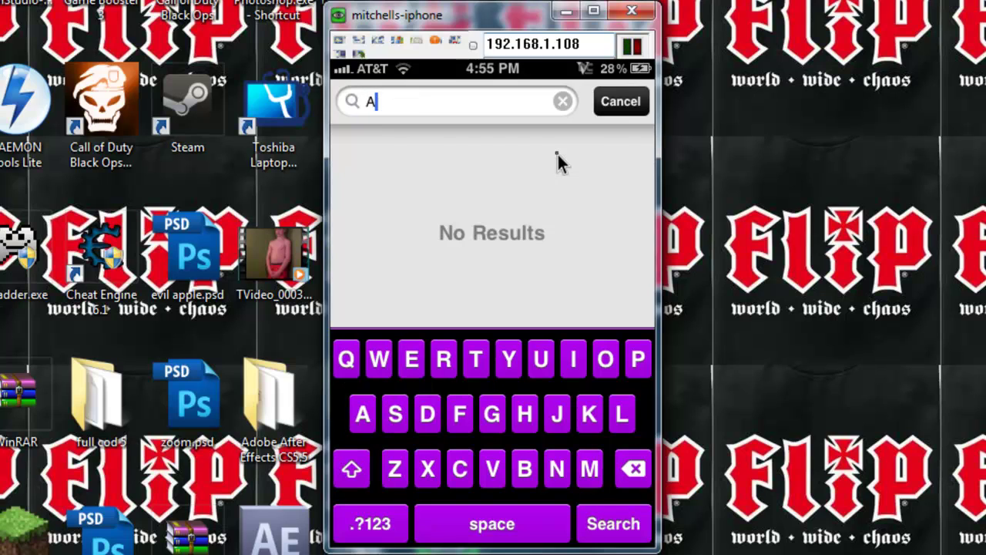
type("ng")
type("ry birds ")
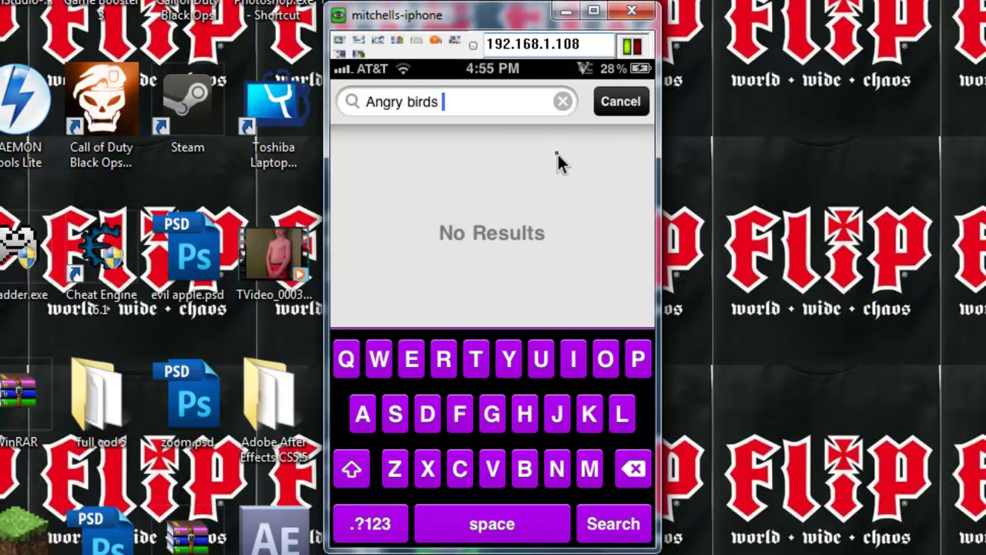
type("space")
key("Return")
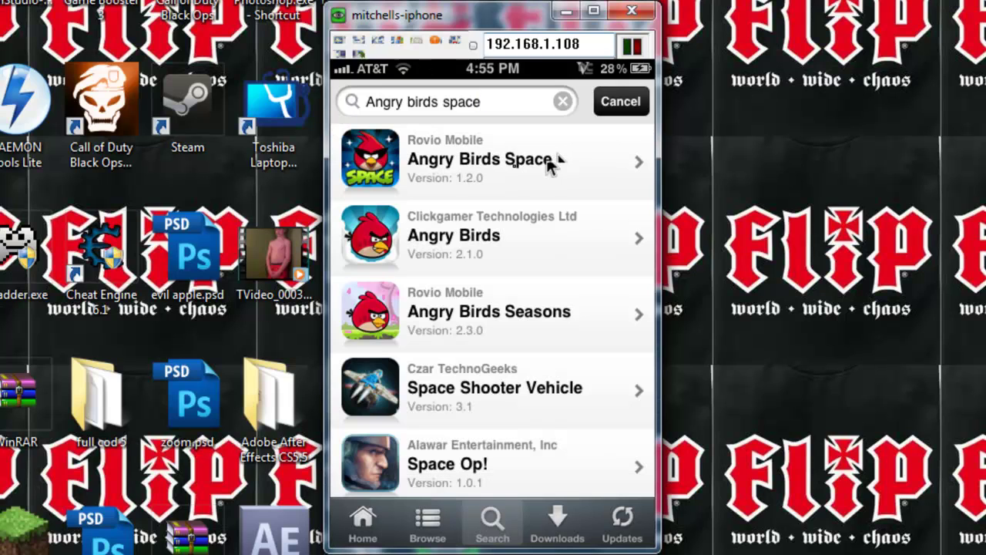
left_click(515, 168)
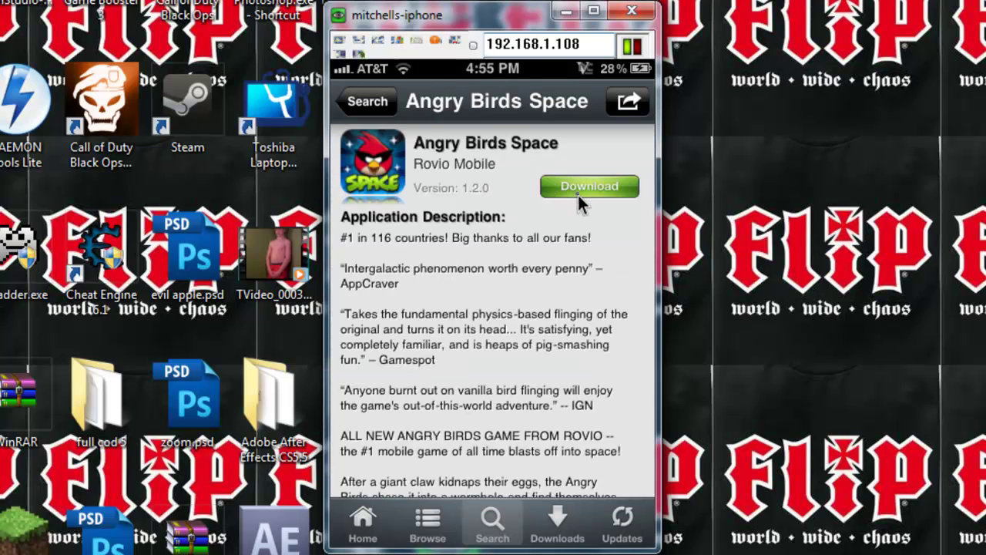
Show the Angry Birds Space 1.2.0 download sources list.
left_click(578, 189)
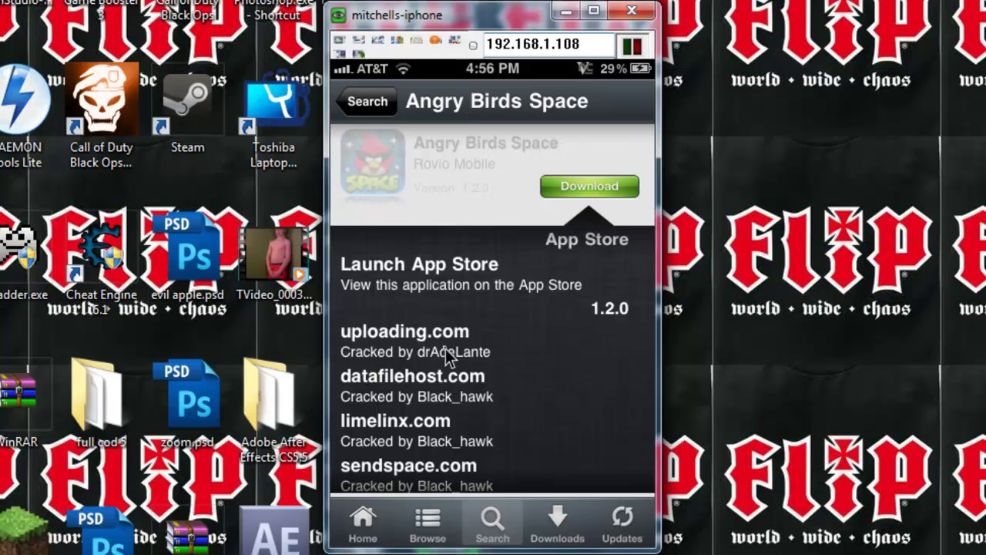
Open the uploading.com mirror, pass its captcha and start the 14.2 MB Angry Birds IPA download.
left_click(445, 349)
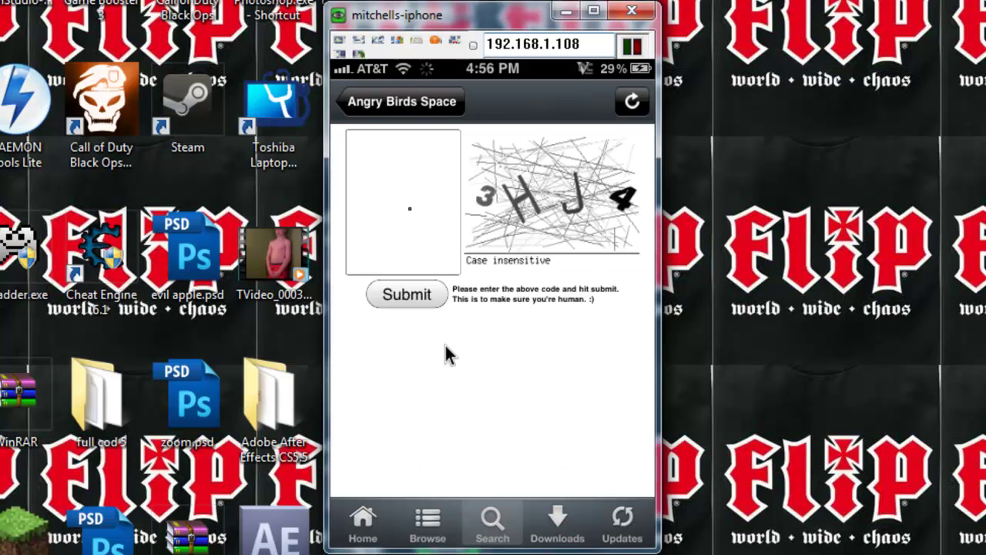
left_click(411, 211)
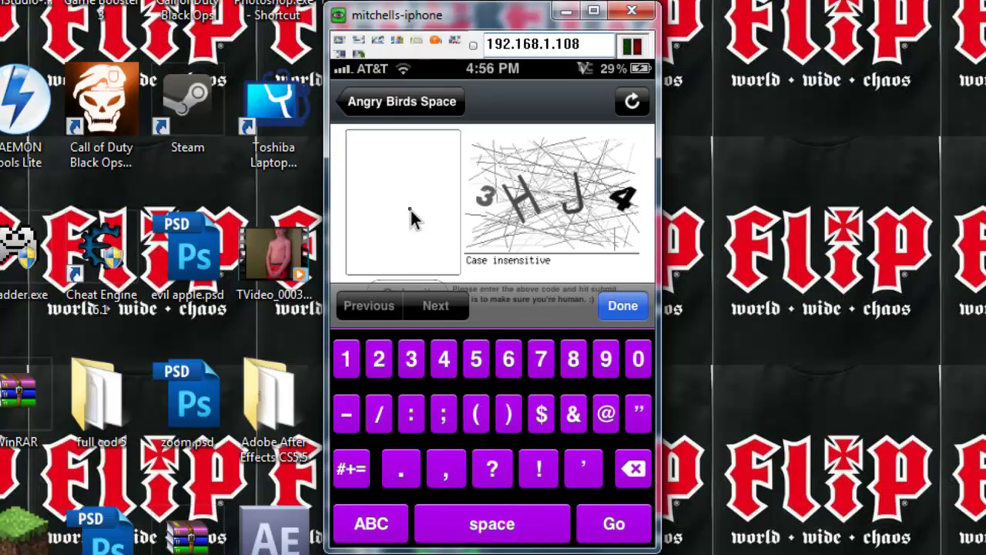
type("3")
type("h")
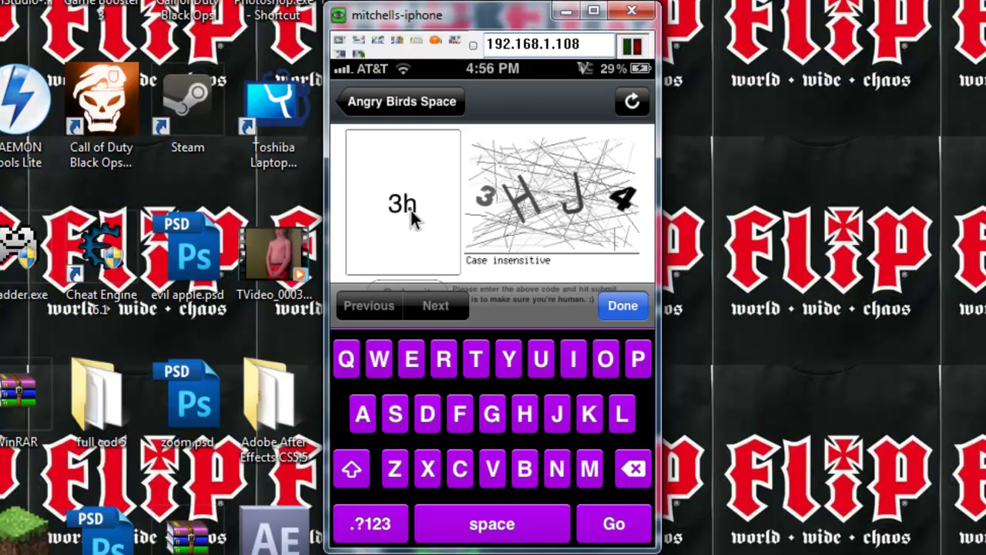
type("j4")
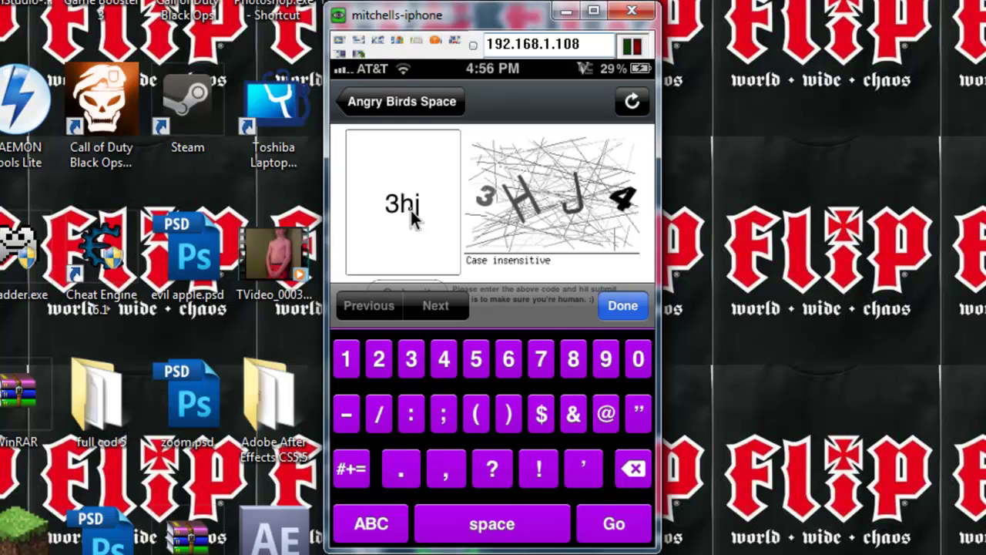
type("4")
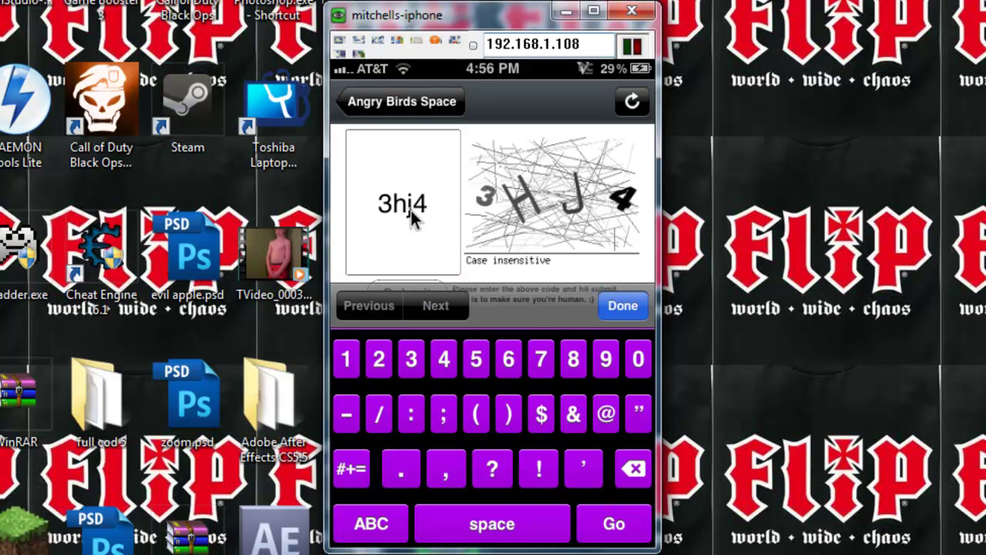
key("Escape")
key("Return")
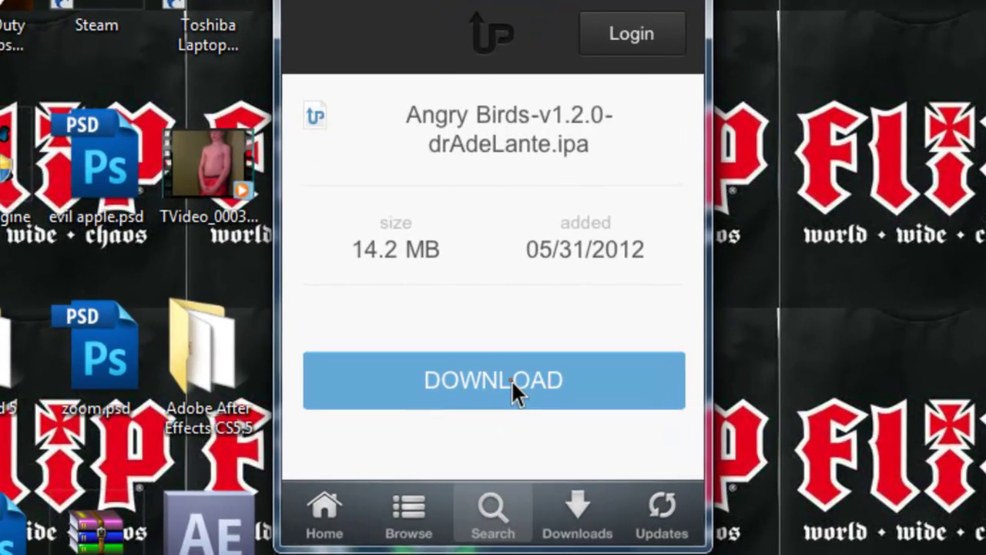
left_click(511, 379)
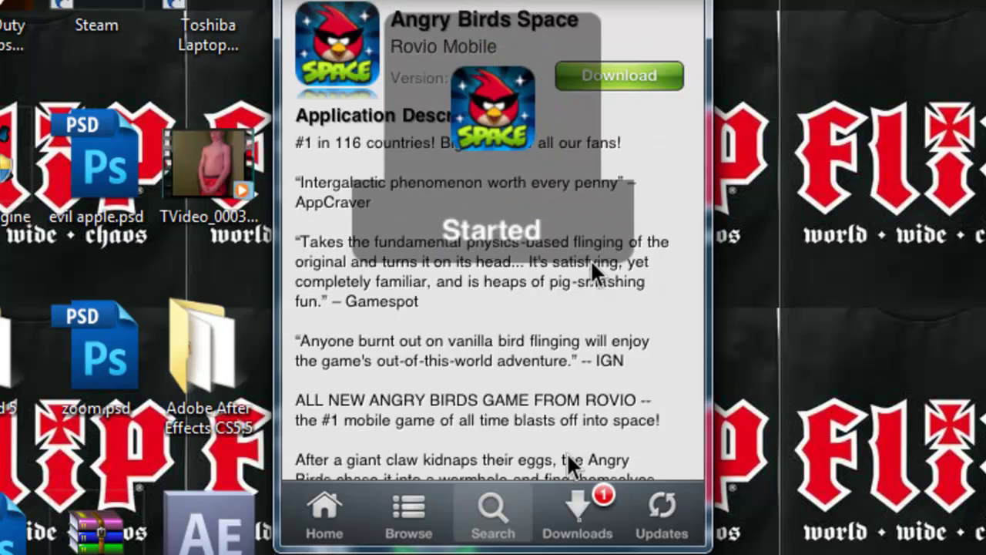
Check the download's progress, then open the datafilehost.com mirror from the source list.
left_click(583, 530)
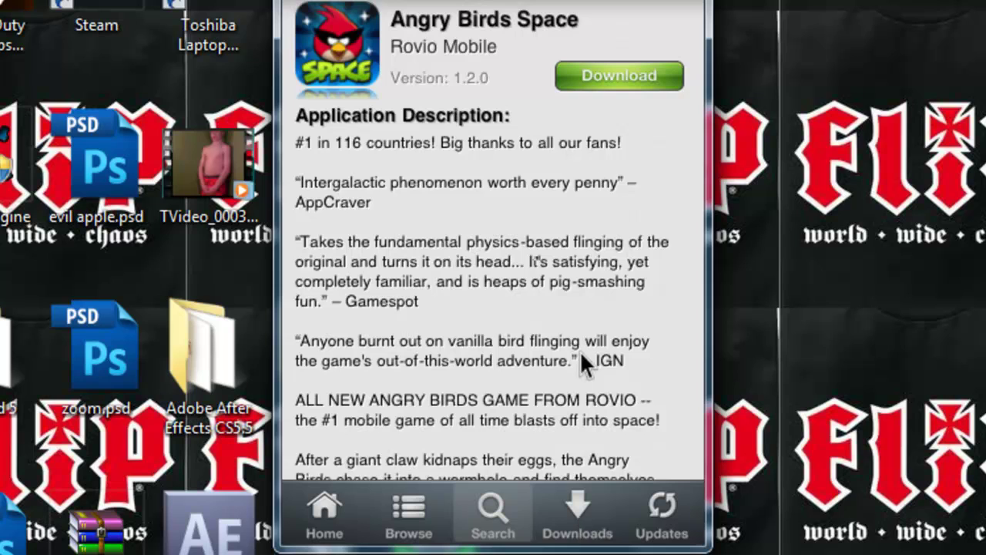
left_click(638, 88)
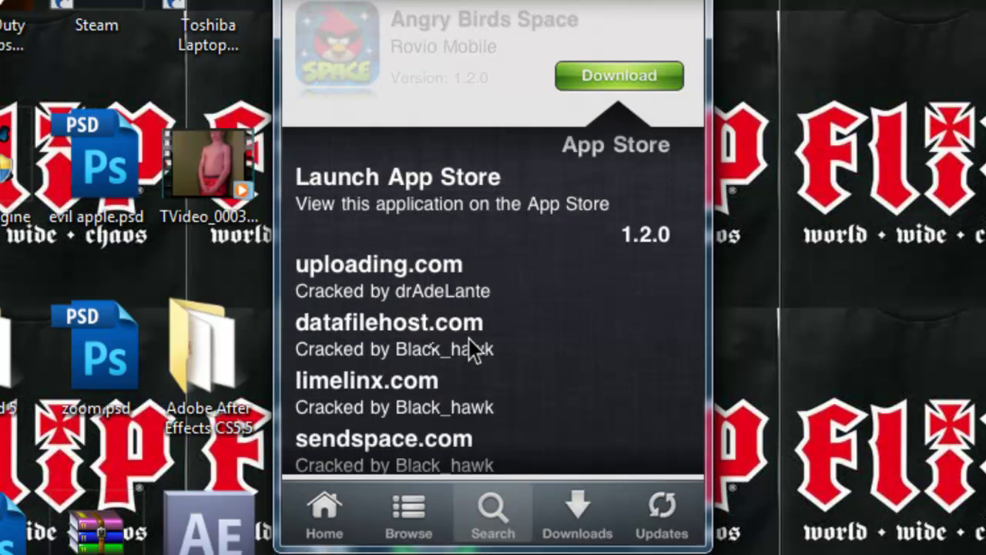
left_click(433, 348)
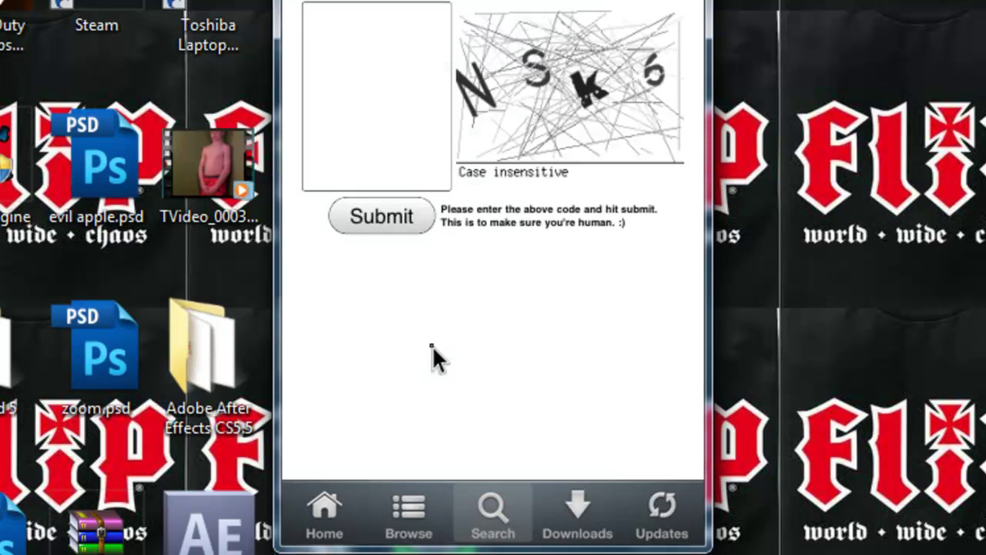
Pass the datafilehost captcha and start the 14.25 MB Angry Birds IPA download.
left_click(403, 97)
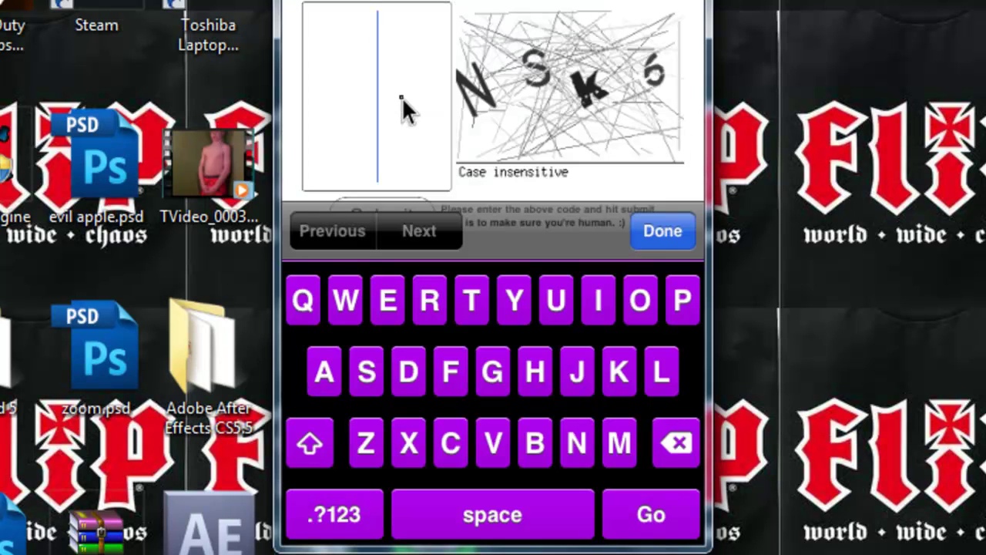
type("n")
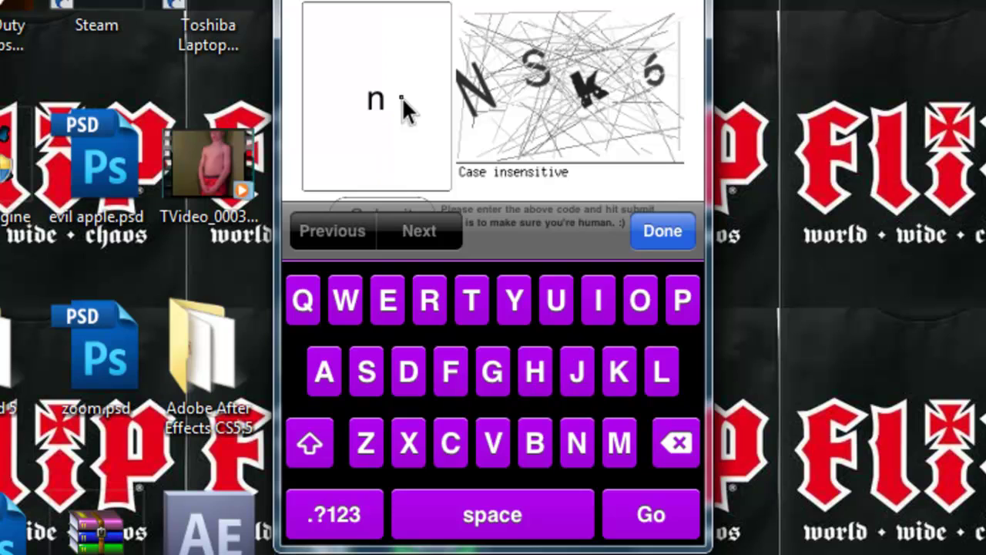
type("sk")
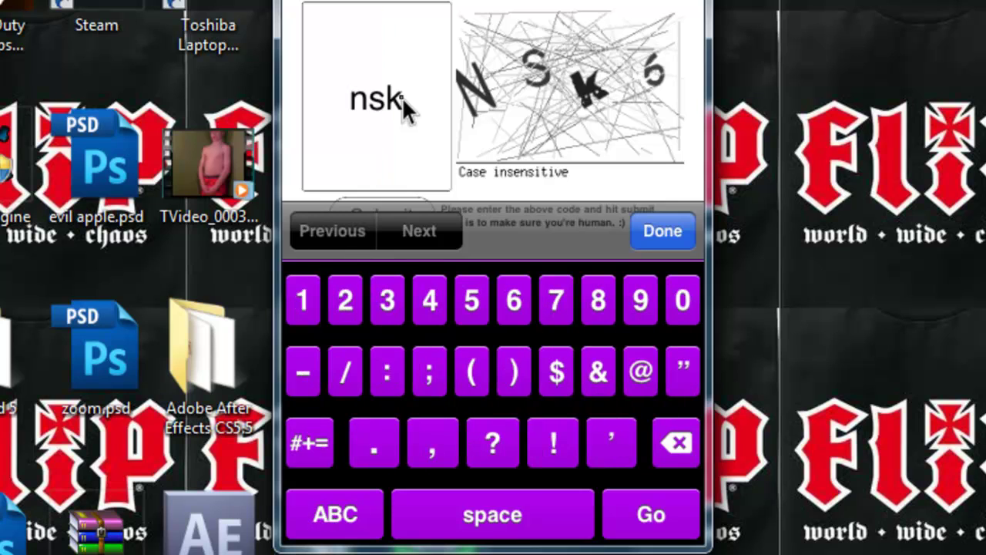
type("6")
key("Return")
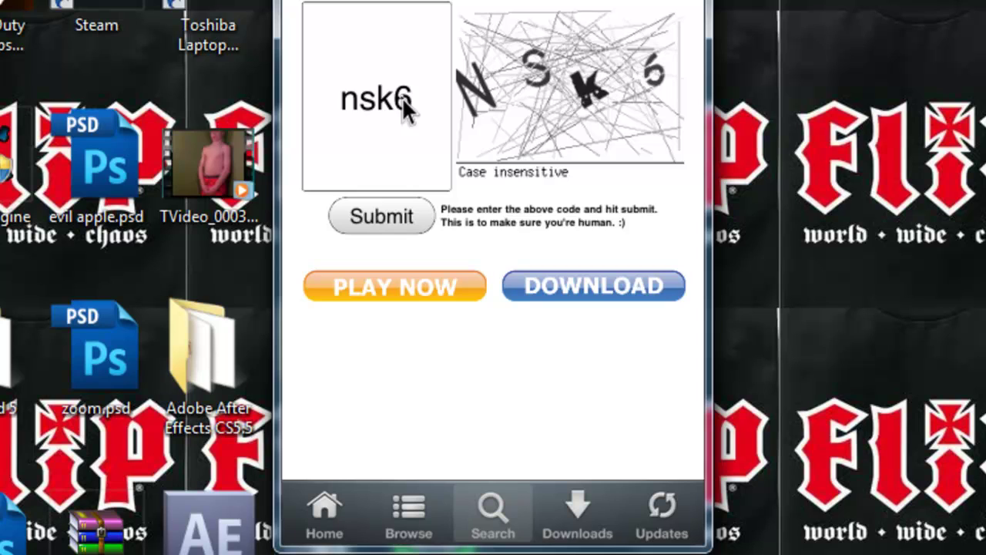
left_click(377, 230)
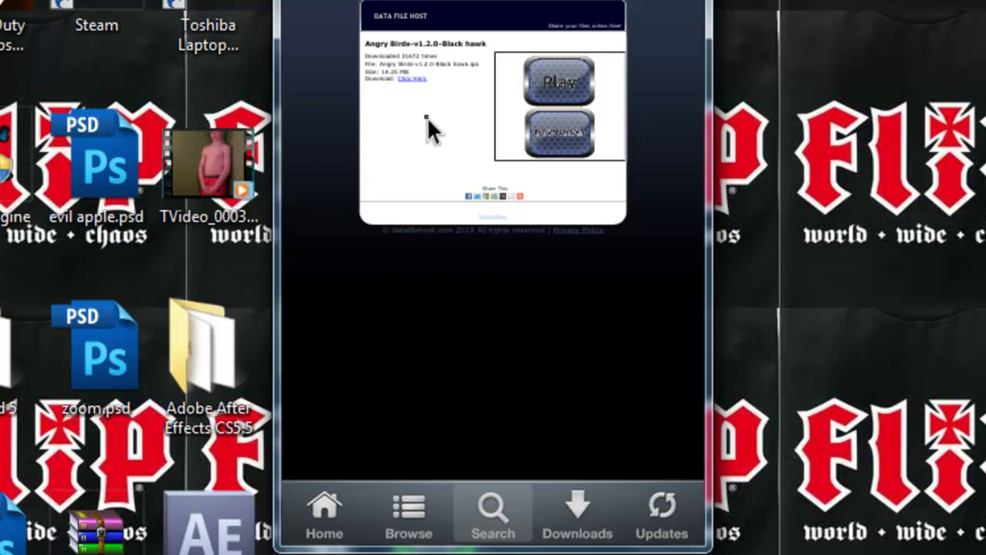
double_click(427, 117)
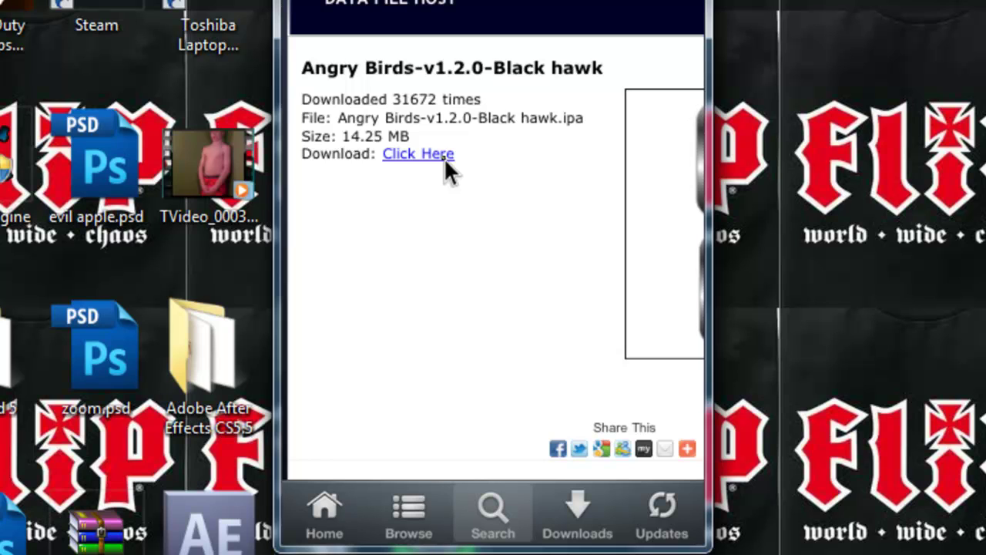
left_click(444, 158)
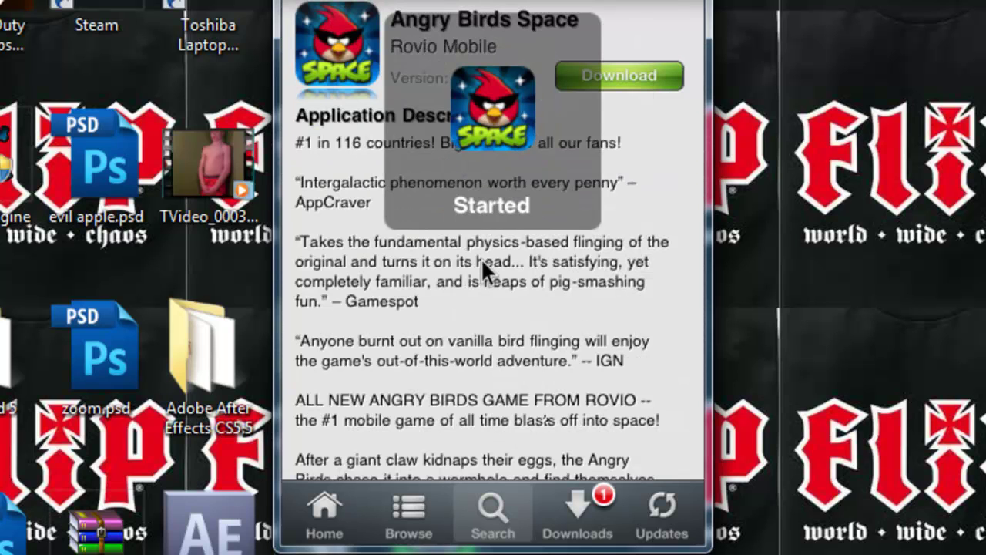
Check the new download's progress, then open the limelinx.com mirror.
left_click(585, 508)
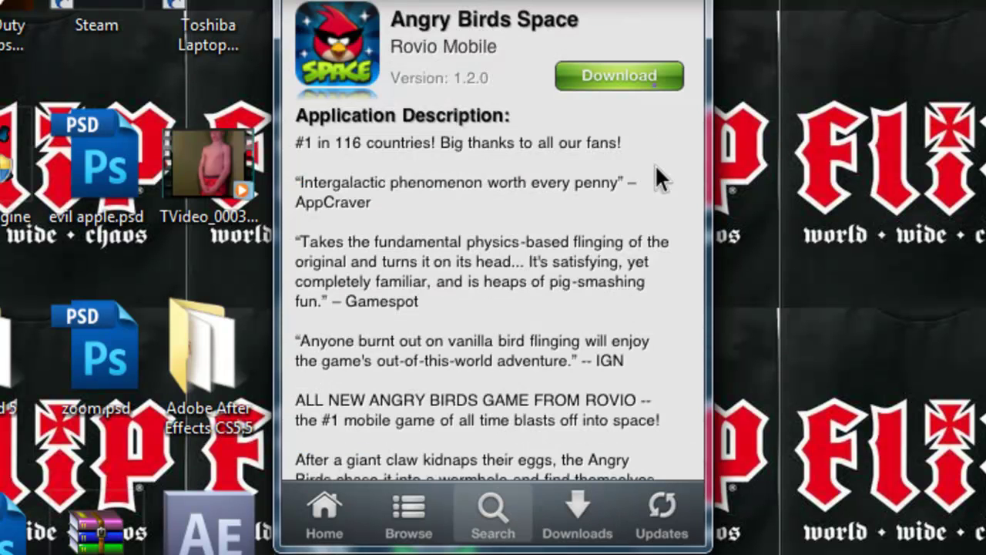
left_click(657, 86)
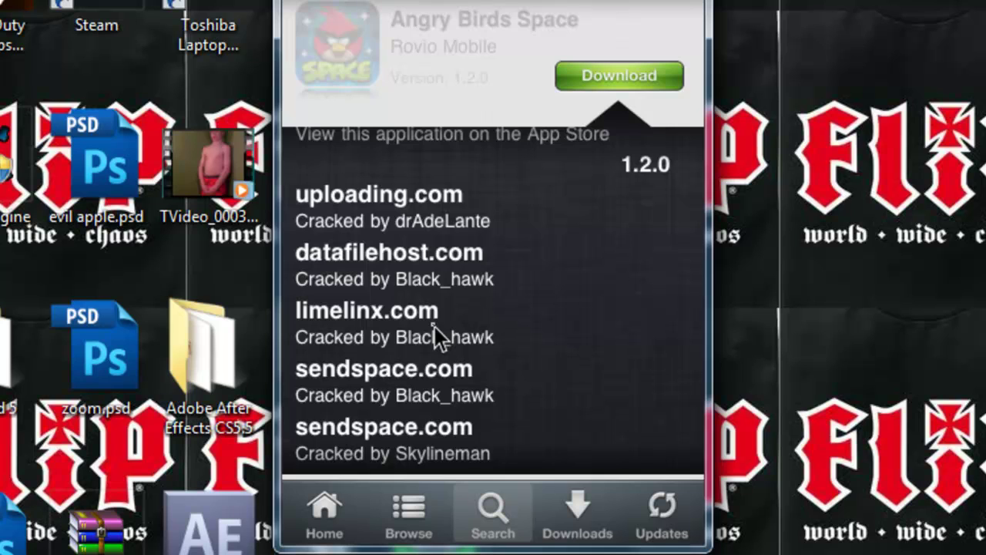
left_click(435, 326)
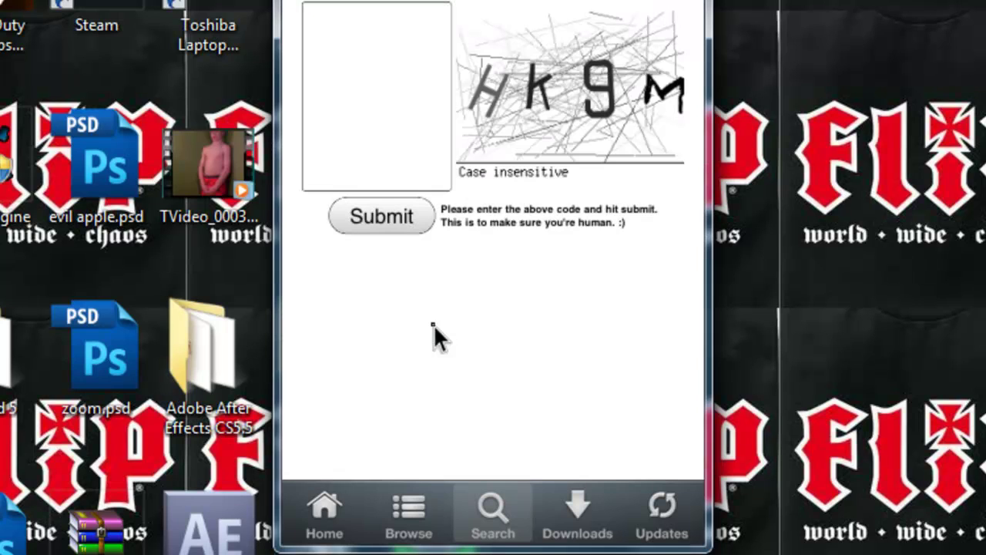
Pass the limelinx captcha and start the Angry Birds Space download.
left_click(368, 118)
type("hk")
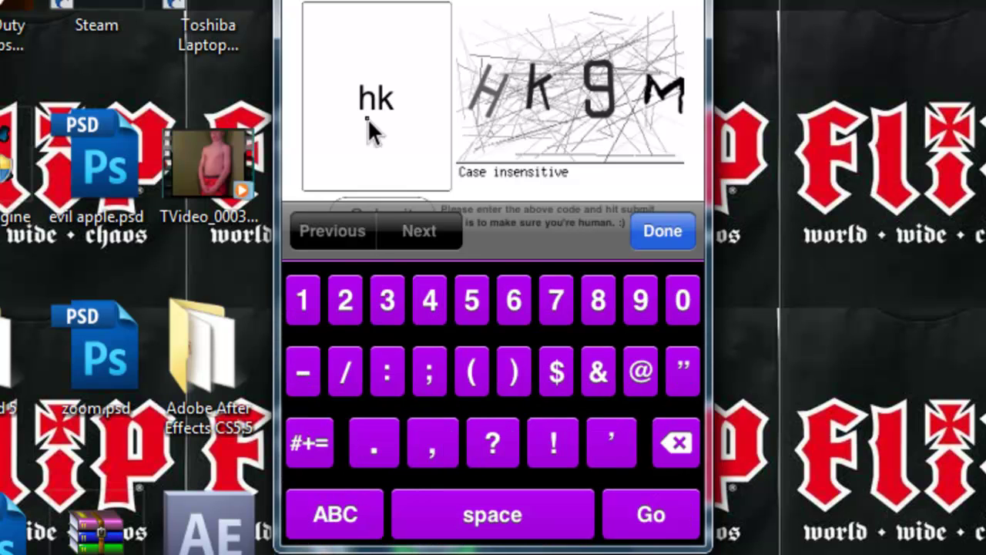
type("9")
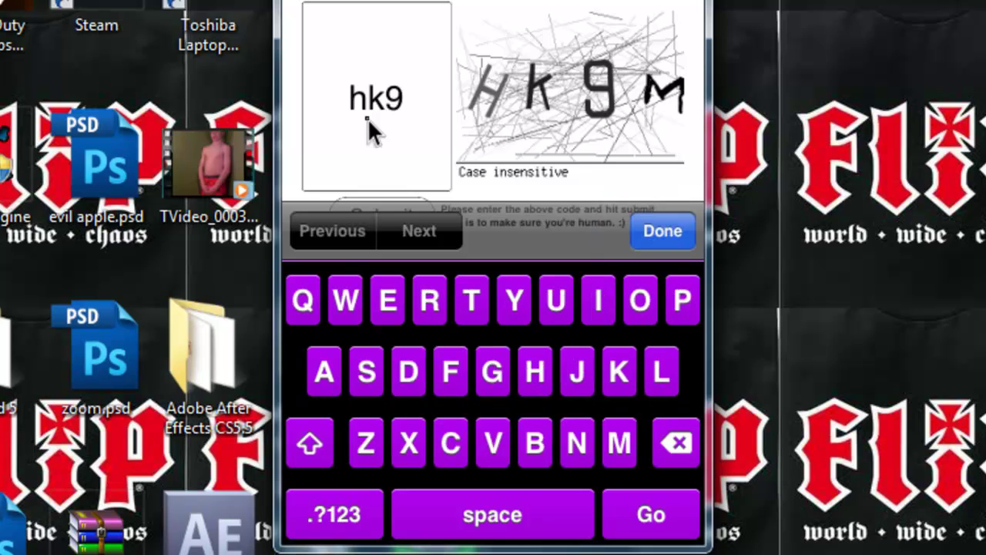
type("m")
key("Return")
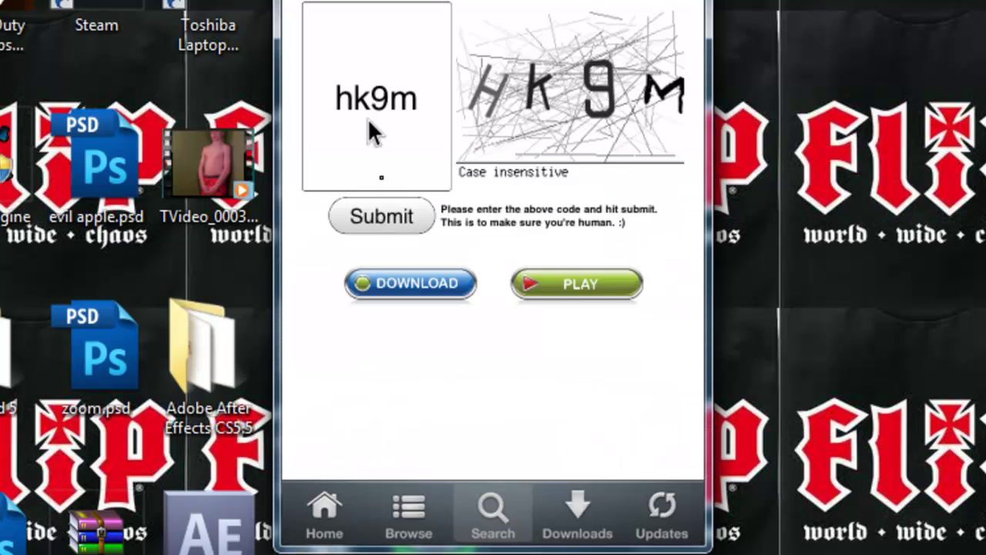
left_click(388, 225)
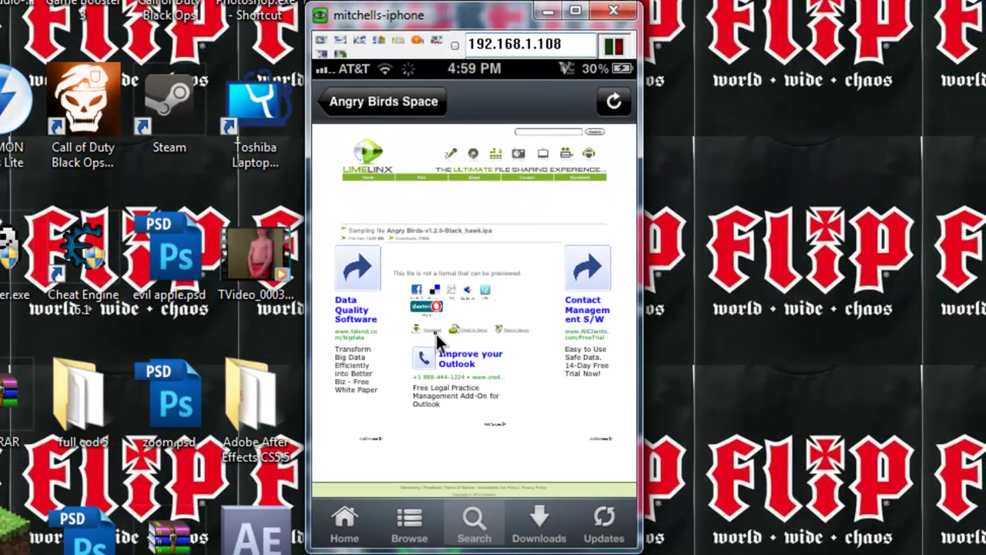
left_click(436, 335)
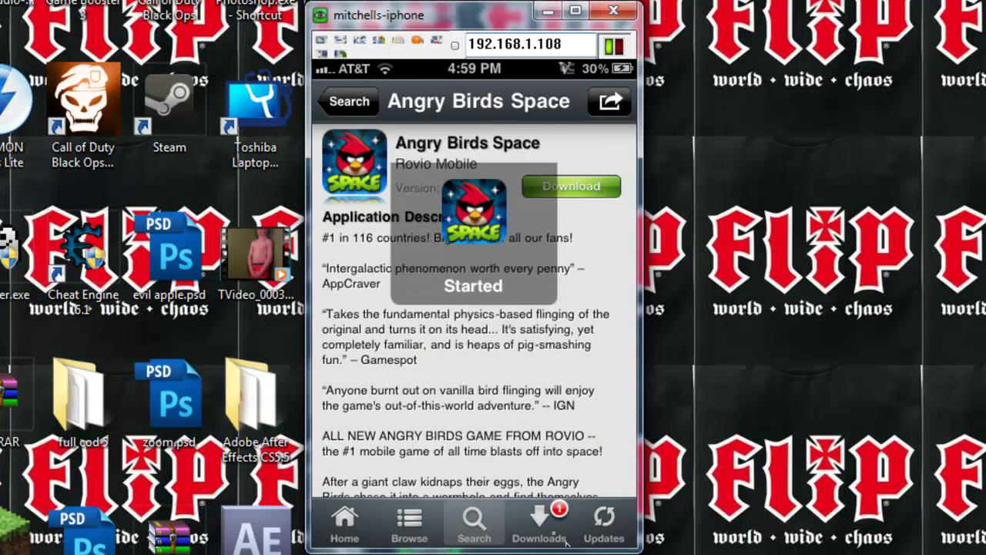
Check current downloads, then choose the sendspace.com mirror cracked by Black_hawk.
left_click(543, 521)
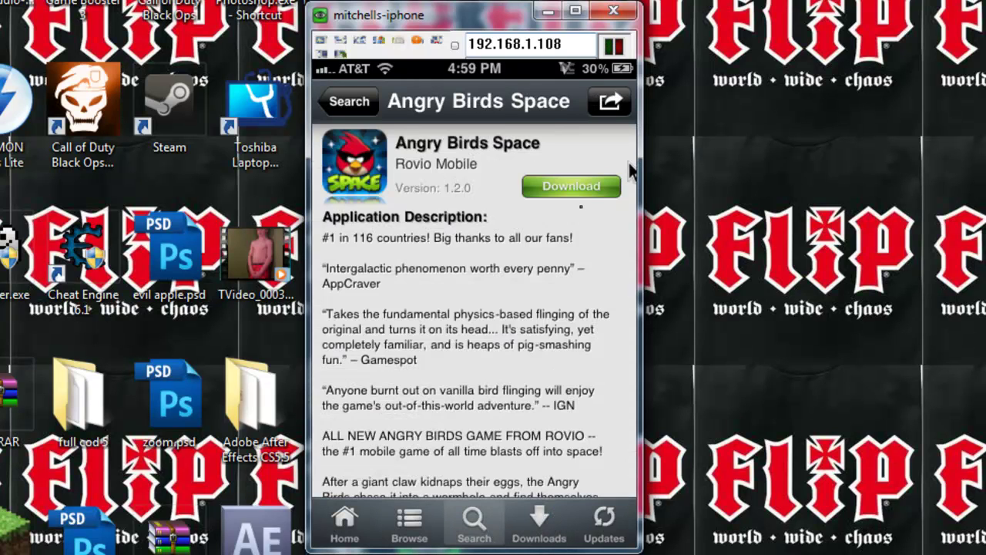
left_click(594, 189)
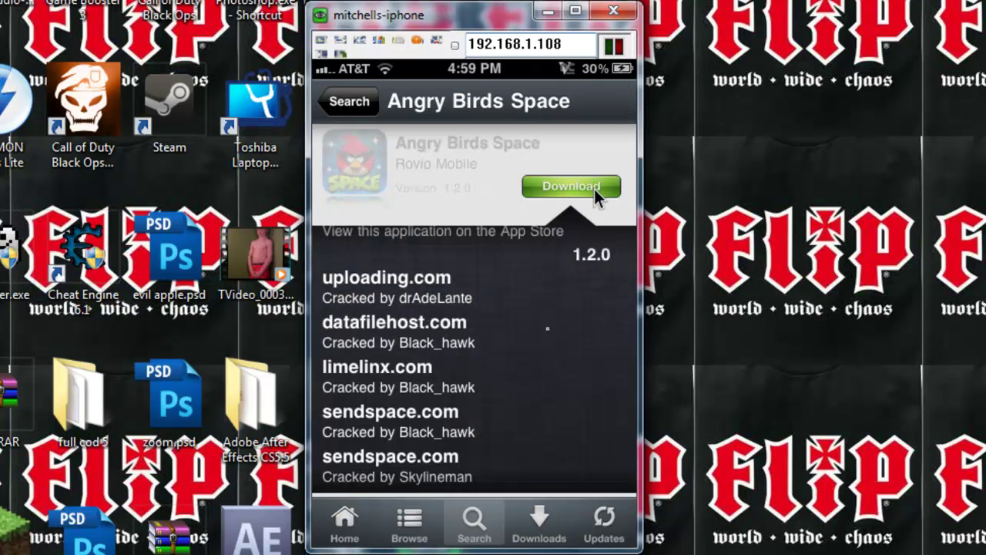
left_click_drag(540, 381, 588, 307)
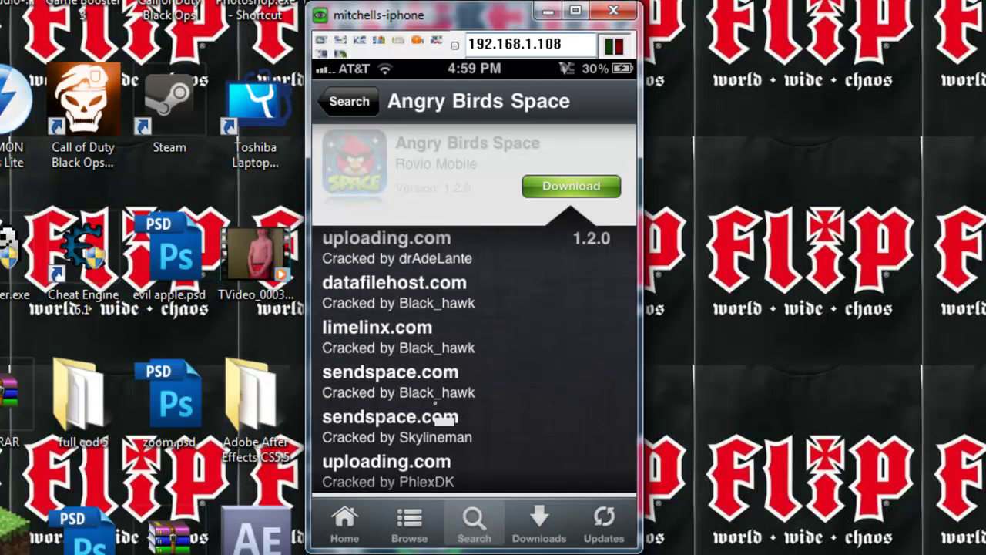
left_click(452, 389)
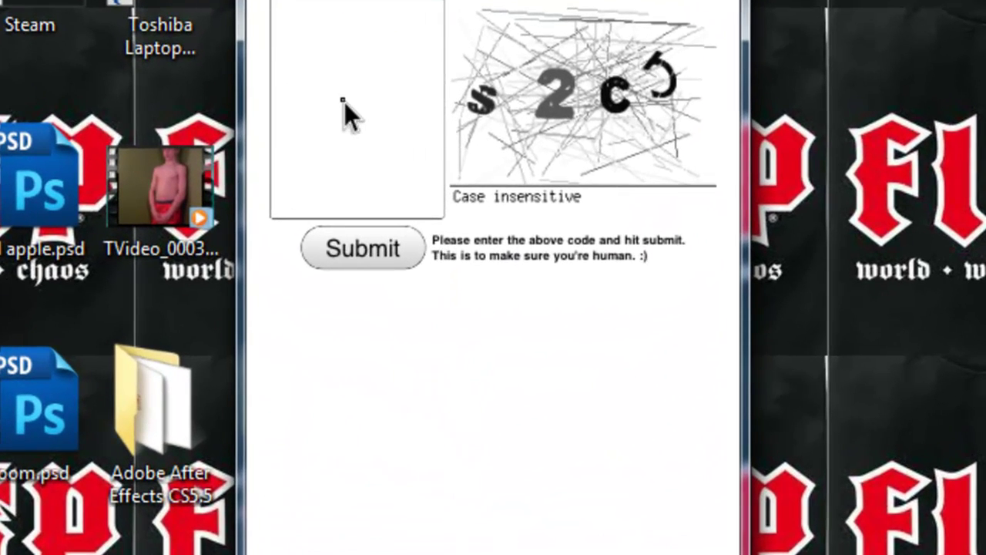
Submit the sendspace captcha to reach the 14.25 MB Black_hawk IPA page.
left_click(344, 102)
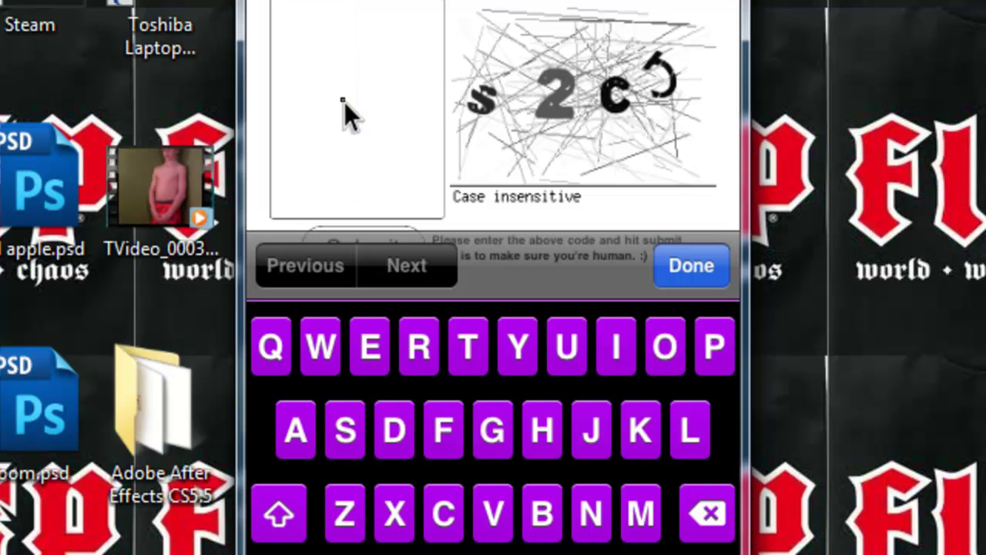
type("s")
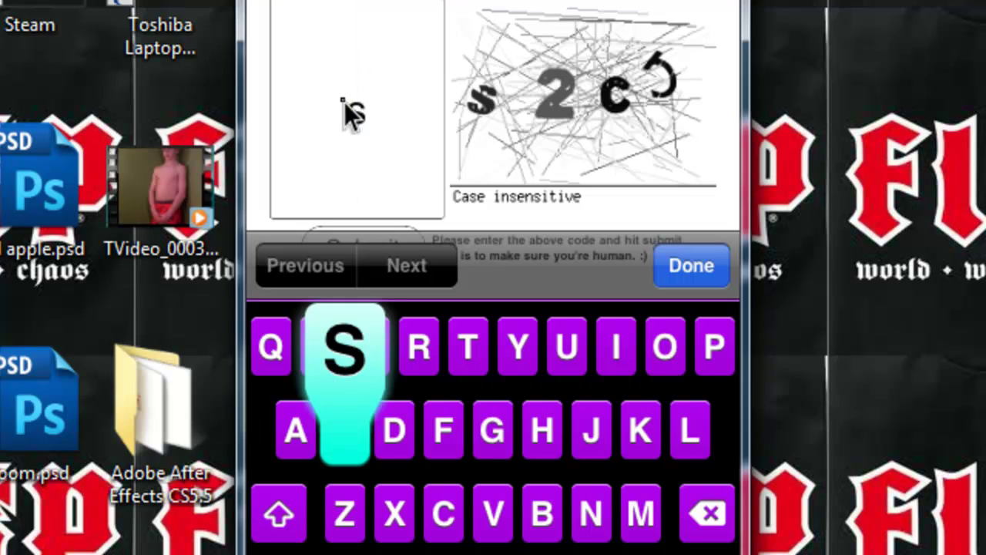
type("22")
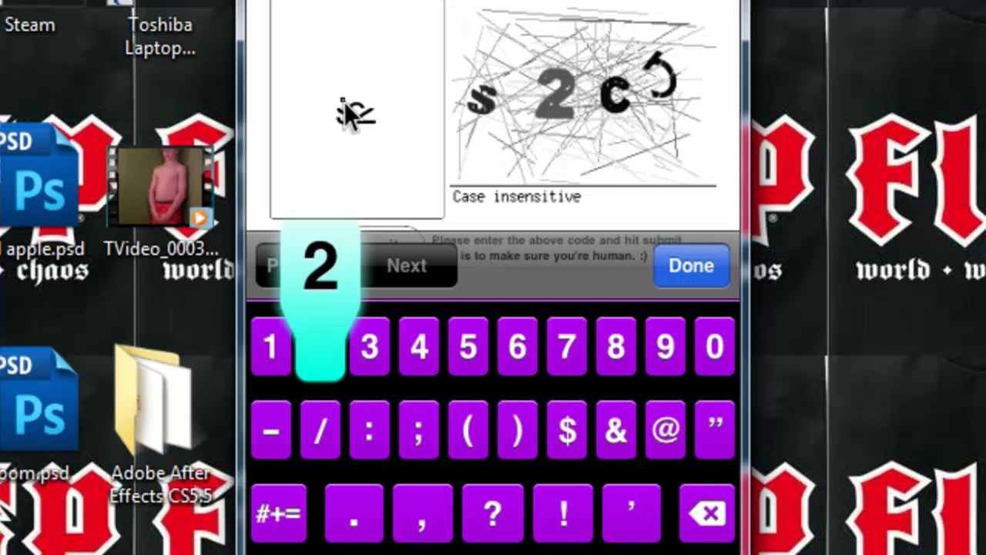
type("c")
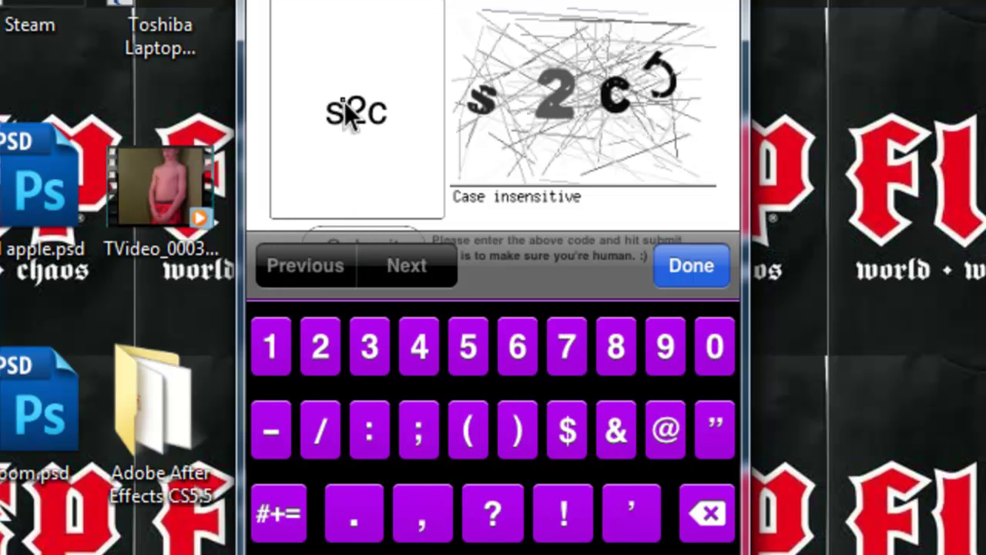
type("j")
key("Return")
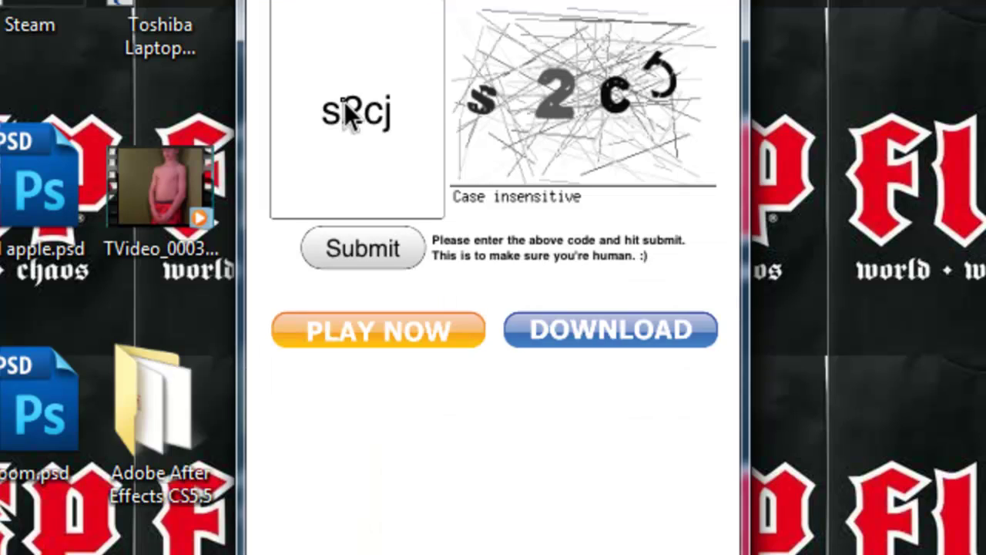
left_click(383, 253)
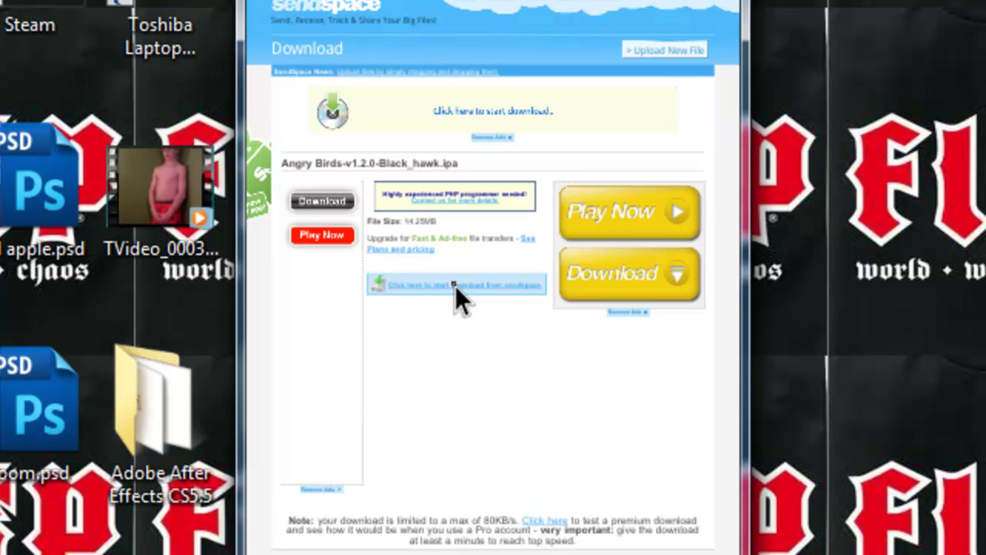
scroll(455, 285, "up", 1)
scroll(456, 286, "up", 1)
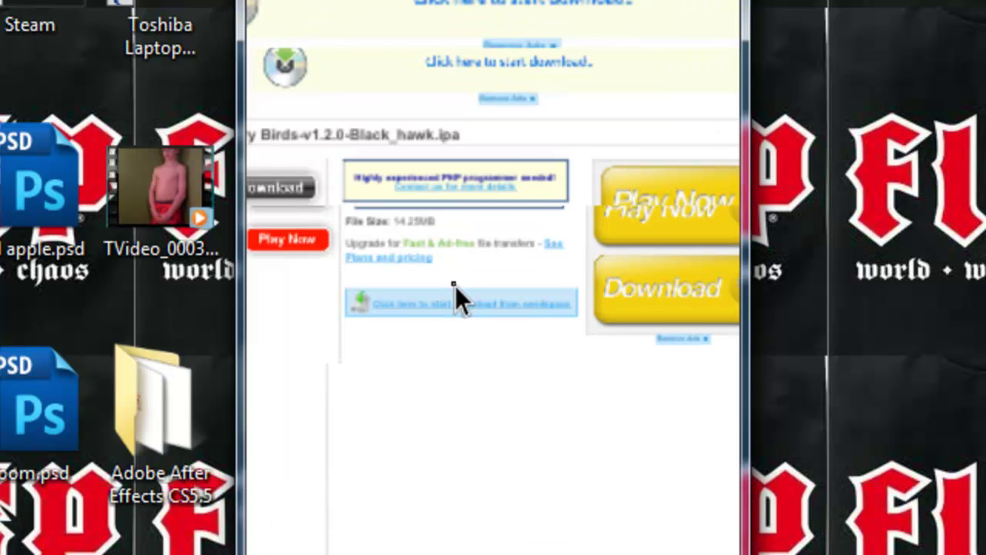
scroll(455, 286, "up", 2)
scroll(456, 286, "up", 2)
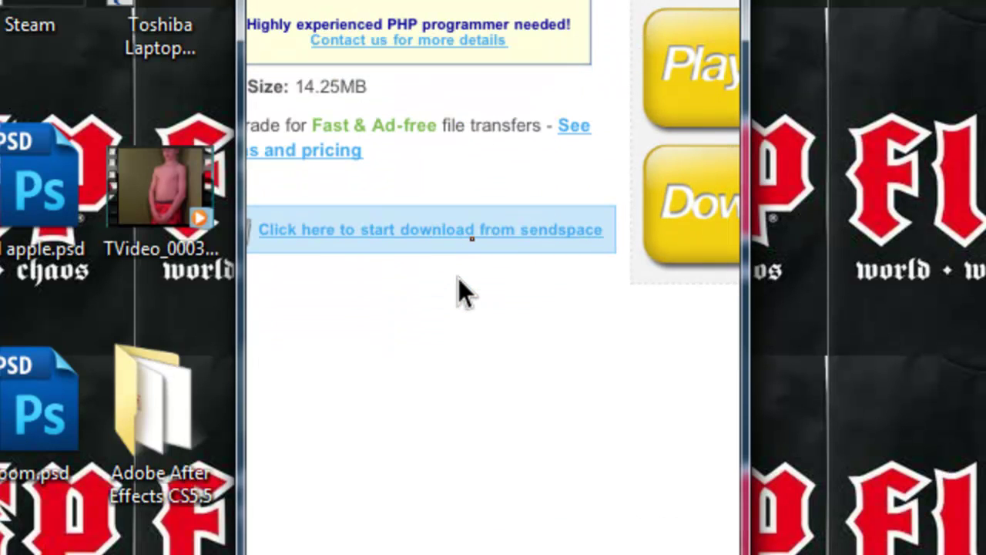
Start the sendspace download, then delete the in-progress Angry Birds item from Downloads.
left_click(480, 238)
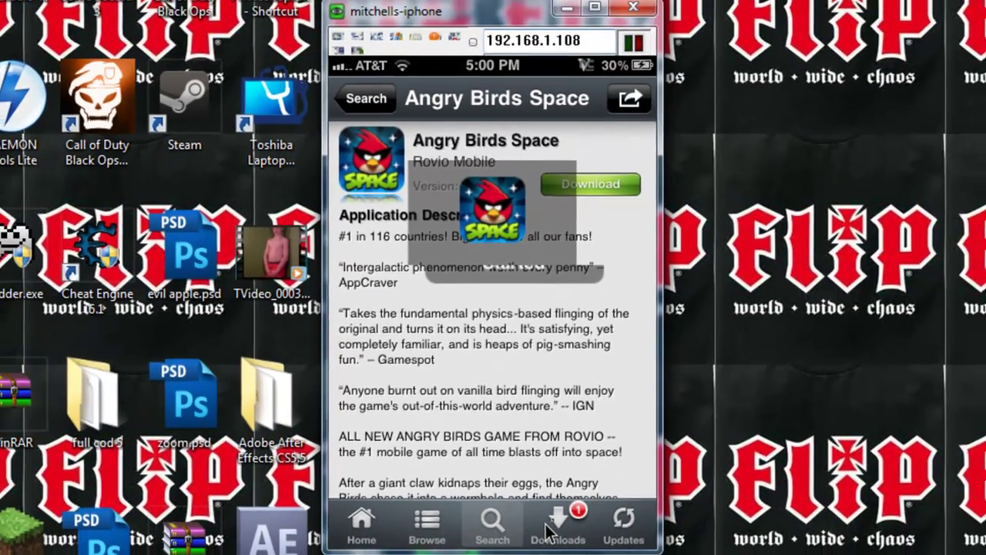
left_click(551, 528)
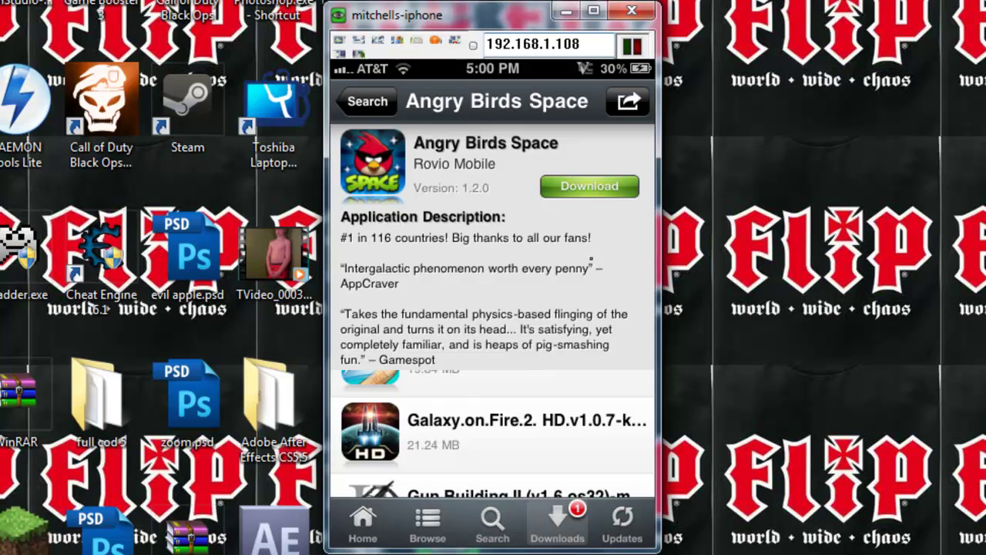
left_click_drag(609, 191, 542, 201)
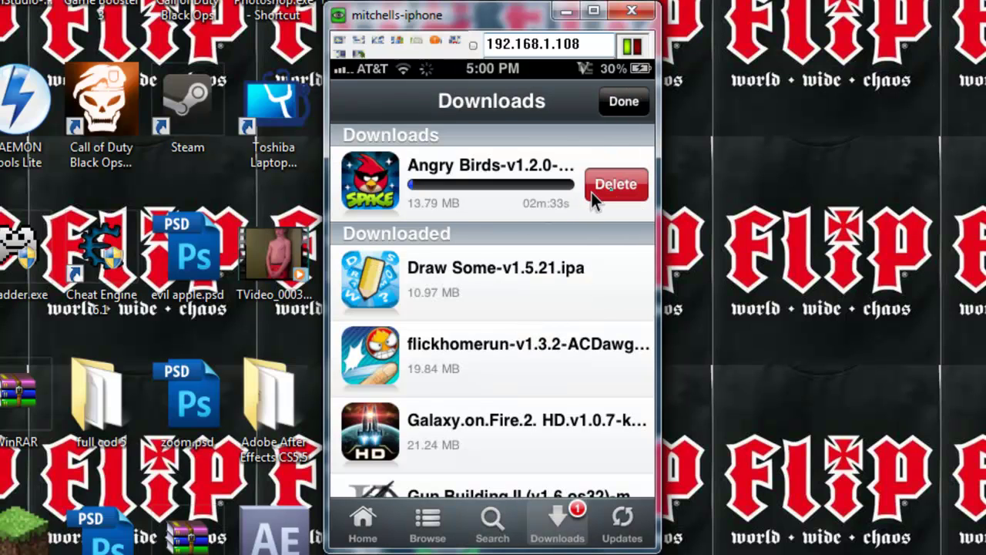
left_click(615, 191)
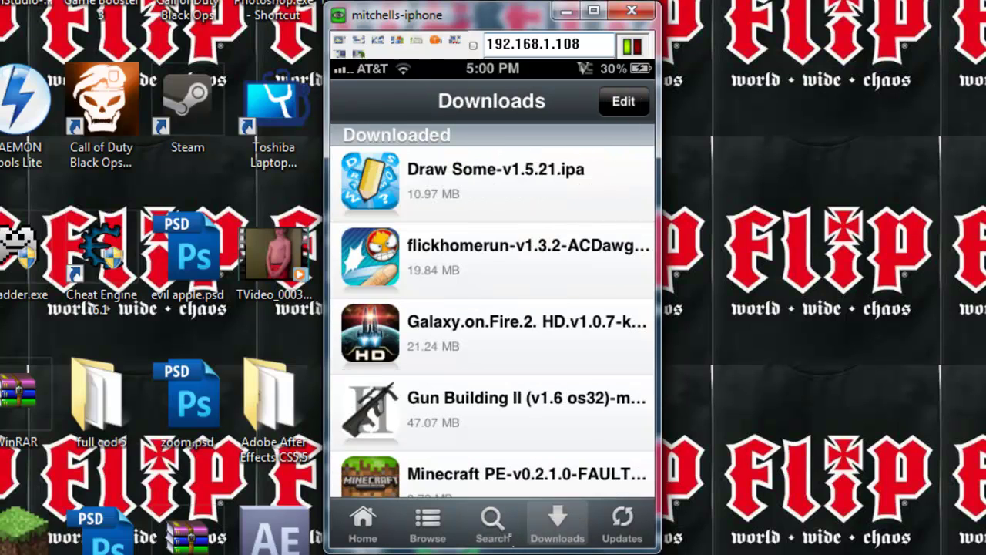
left_click(508, 533)
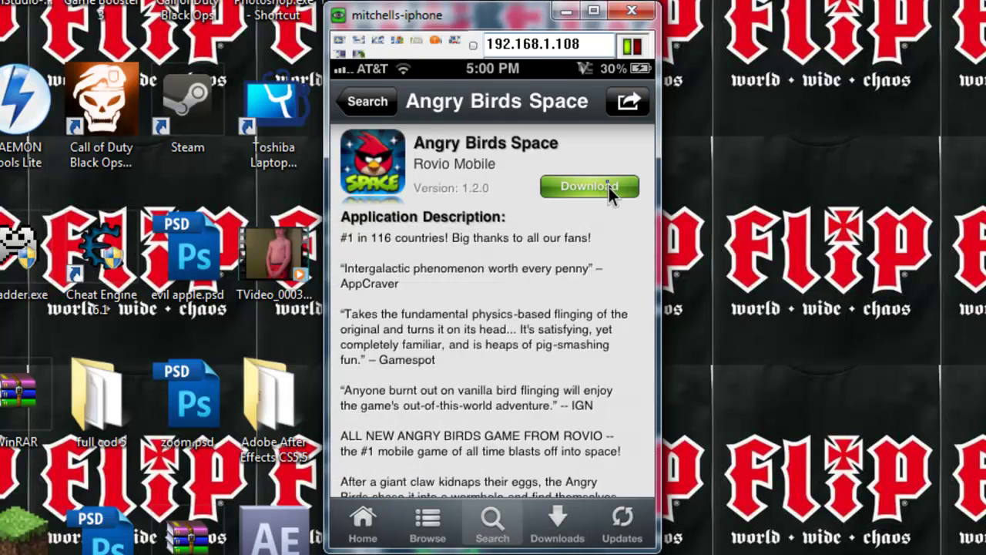
Scroll the mirror list down to the 1.1.0 sources: oron.com, slingfile.com, sendspace.com.
left_click(609, 184)
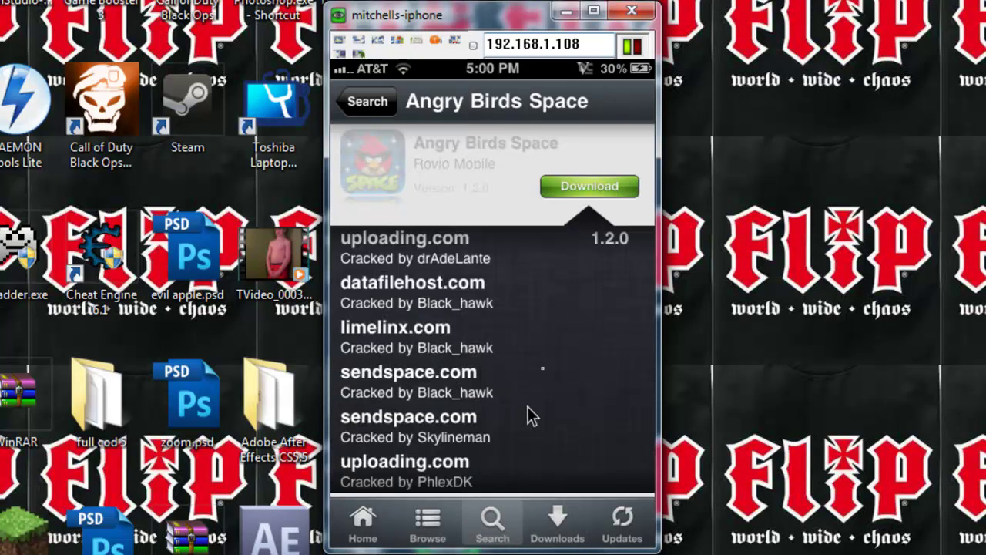
left_click_drag(529, 408, 561, 339)
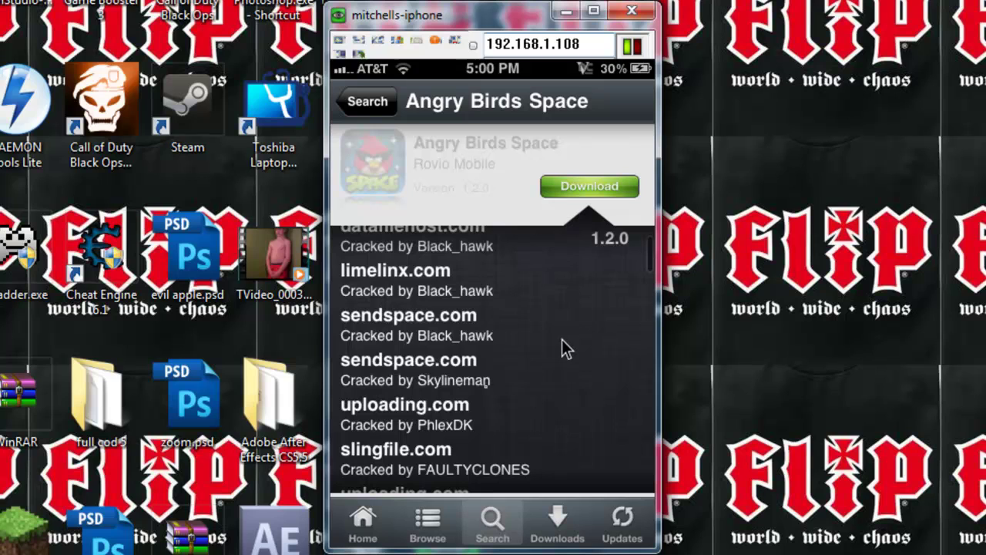
mouse_move(547, 271)
left_mouse_down()
mouse_move(548, 334)
mouse_move(552, 317)
left_mouse_up()
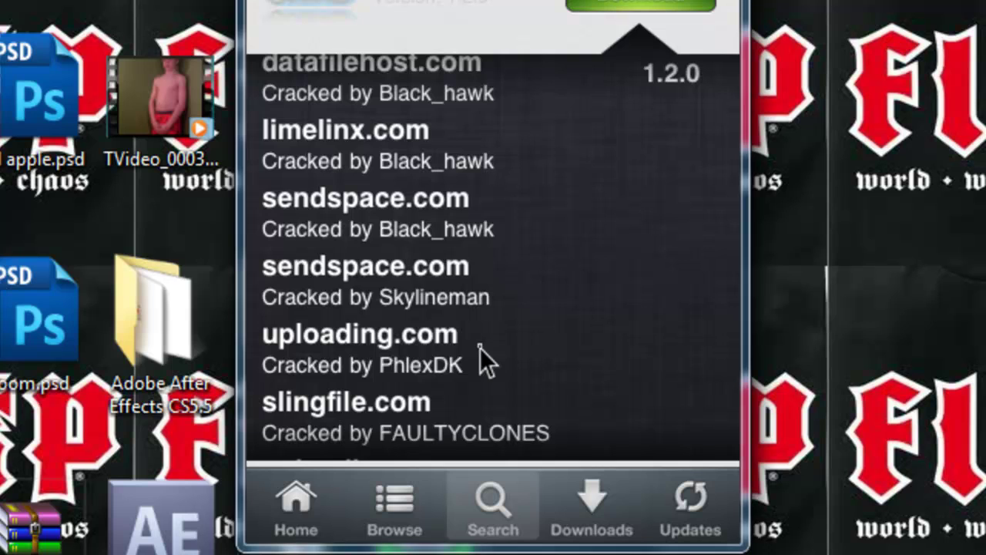
left_click_drag(480, 347, 532, 301)
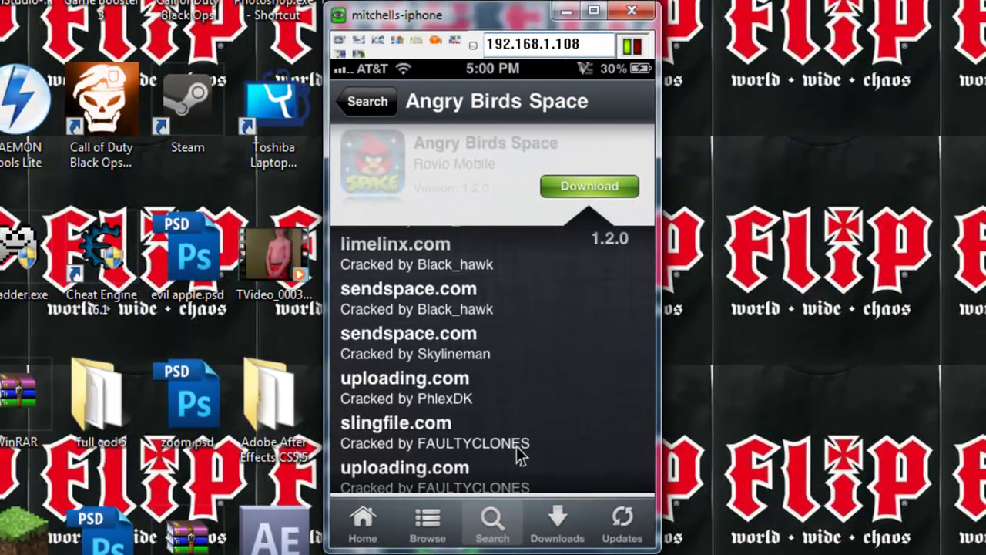
left_click_drag(517, 454, 524, 459)
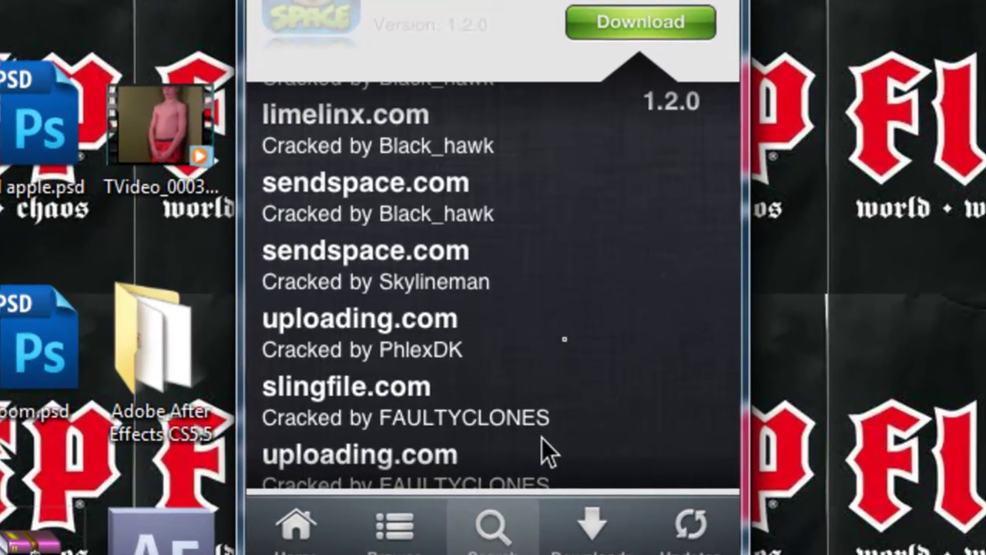
scroll(542, 437, "down", 2)
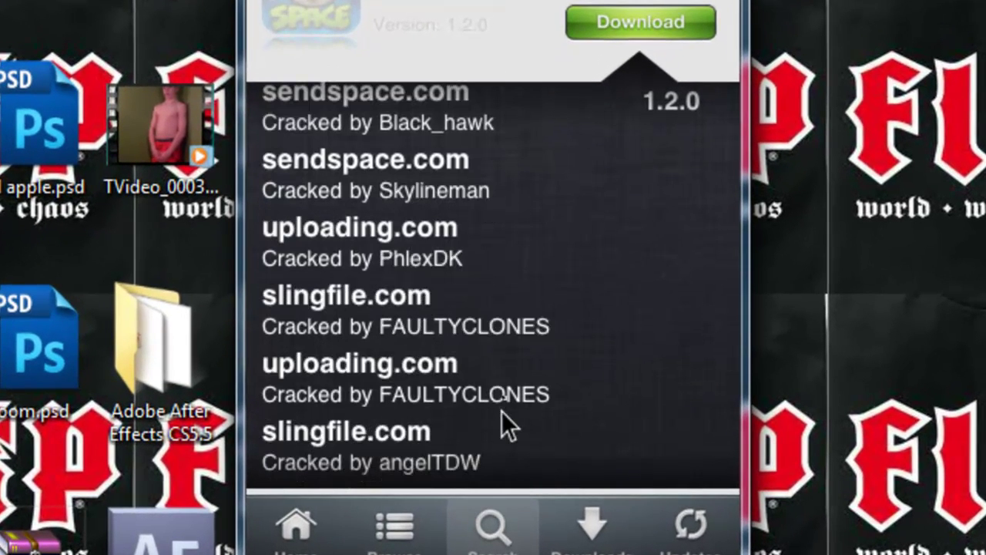
scroll(507, 424, "up", 1)
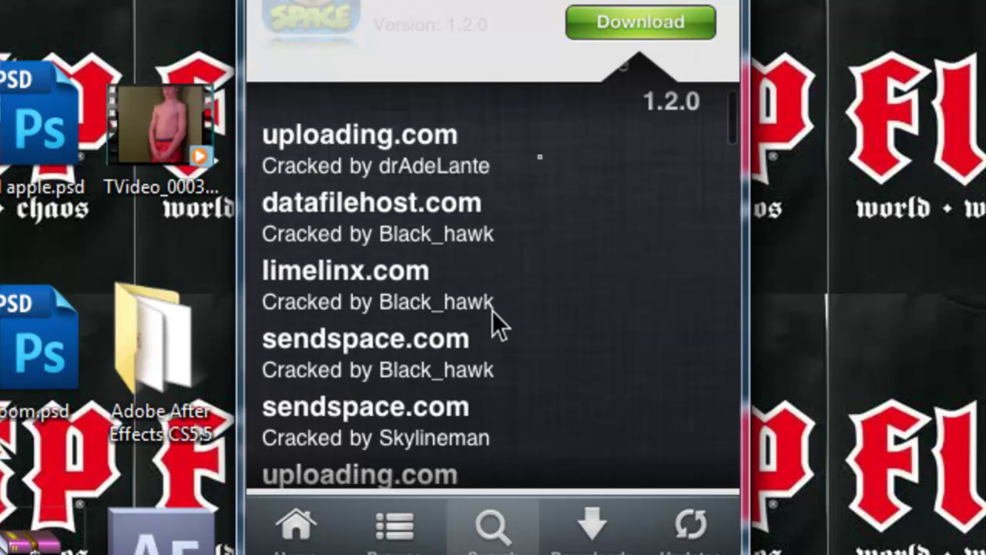
left_click_drag(506, 211, 562, 137)
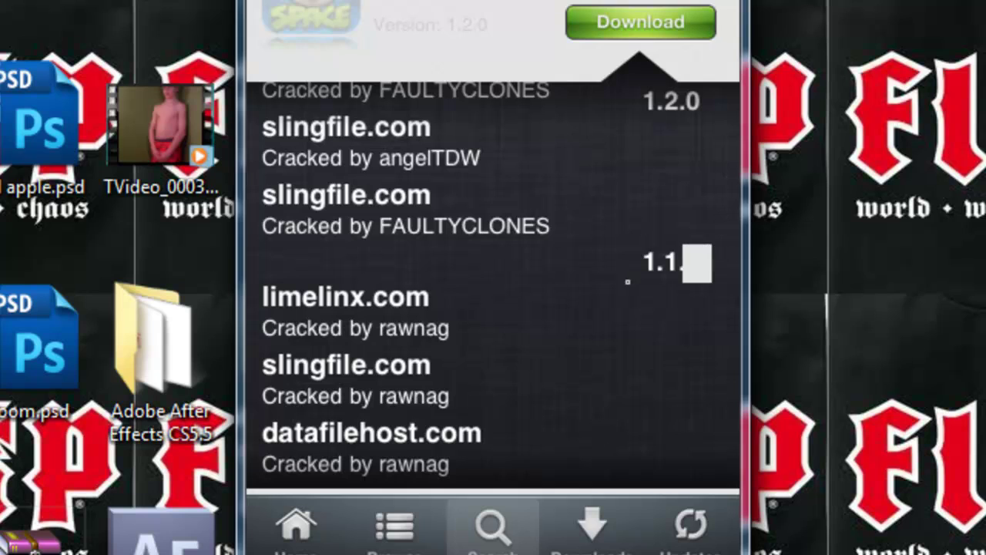
left_click_drag(499, 341, 537, 277)
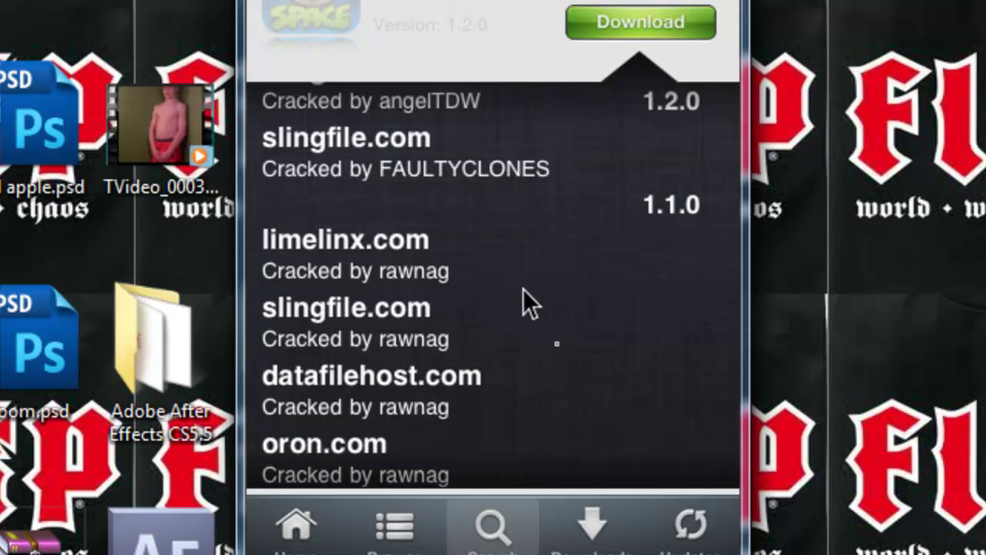
left_click_drag(557, 344, 568, 296)
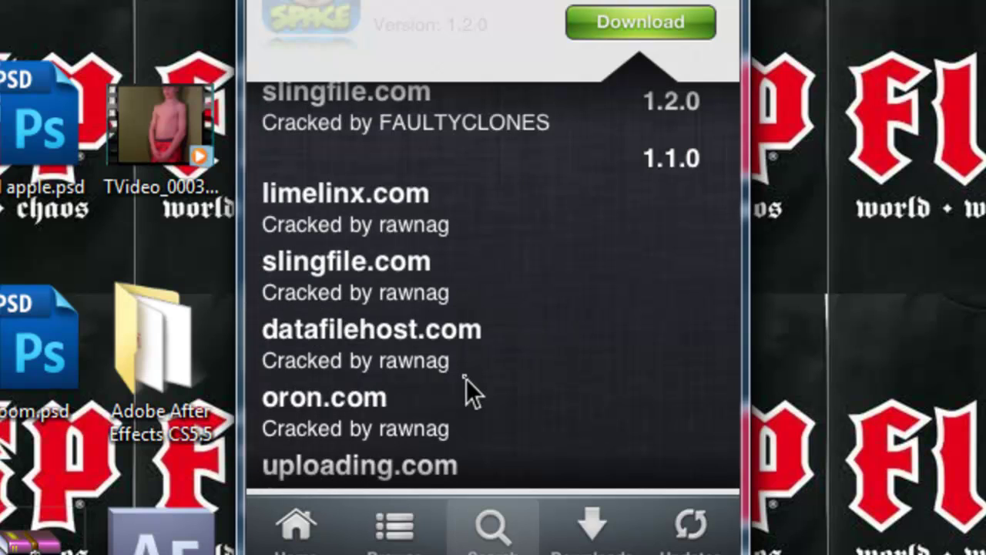
left_click_drag(467, 379, 521, 346)
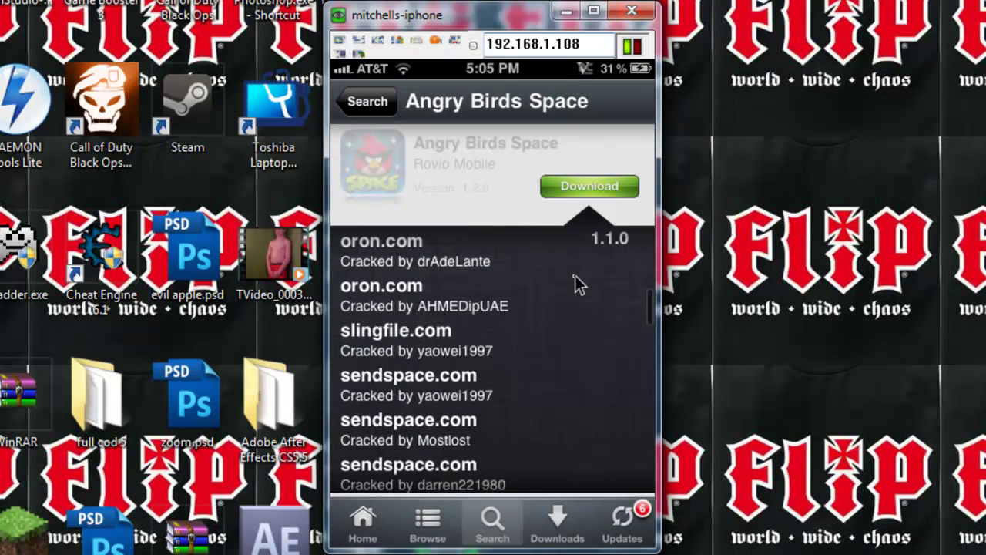
left_click_drag(575, 275, 544, 458)
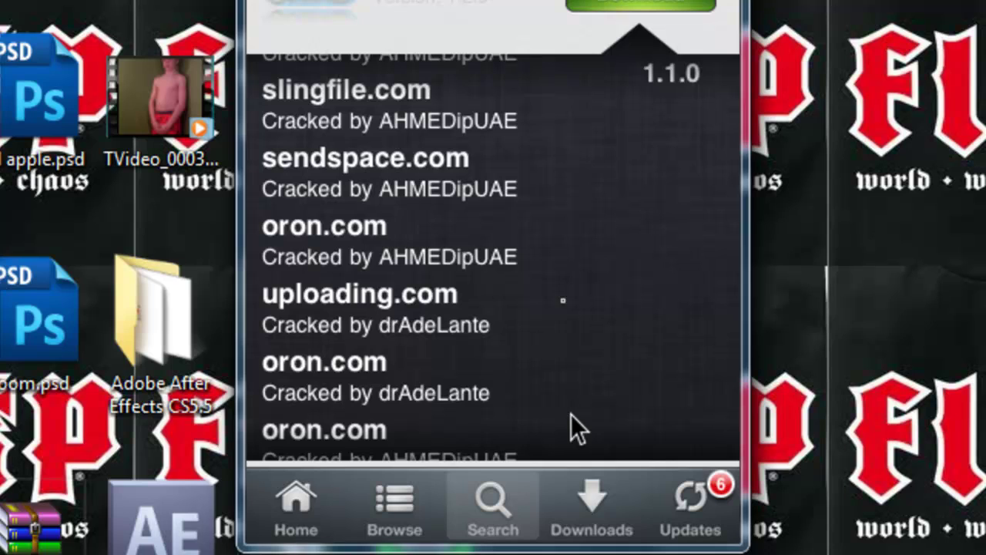
left_click_drag(563, 328, 580, 430)
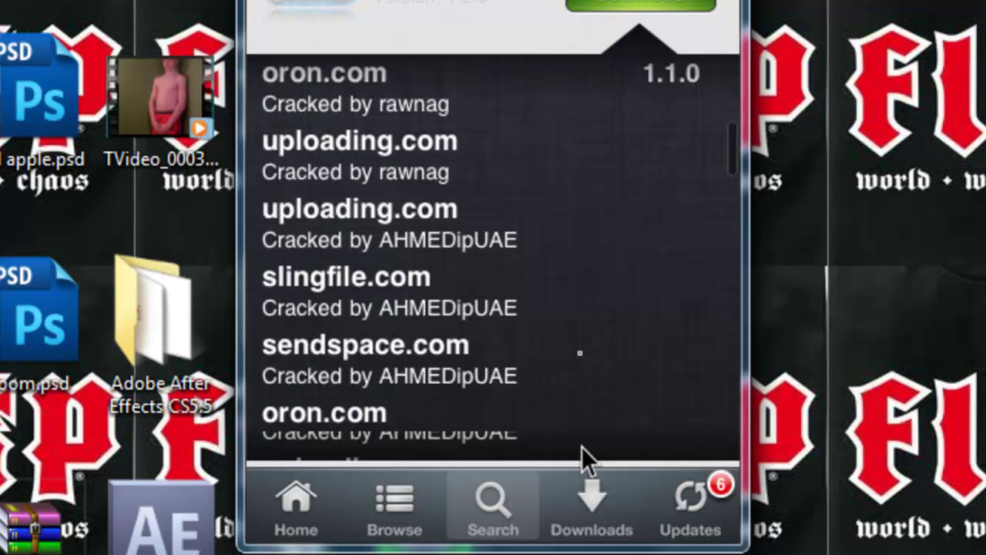